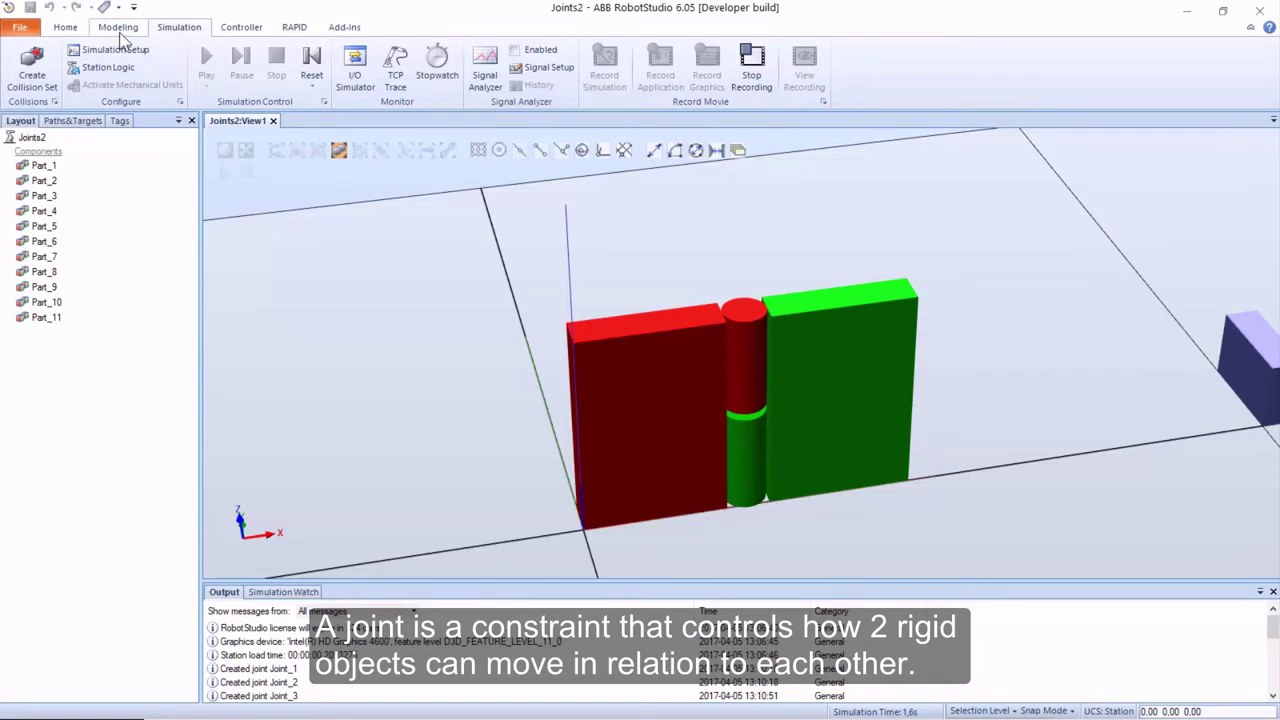
Review the available physics joint types on the Modeling tab without choosing one
click(118, 27)
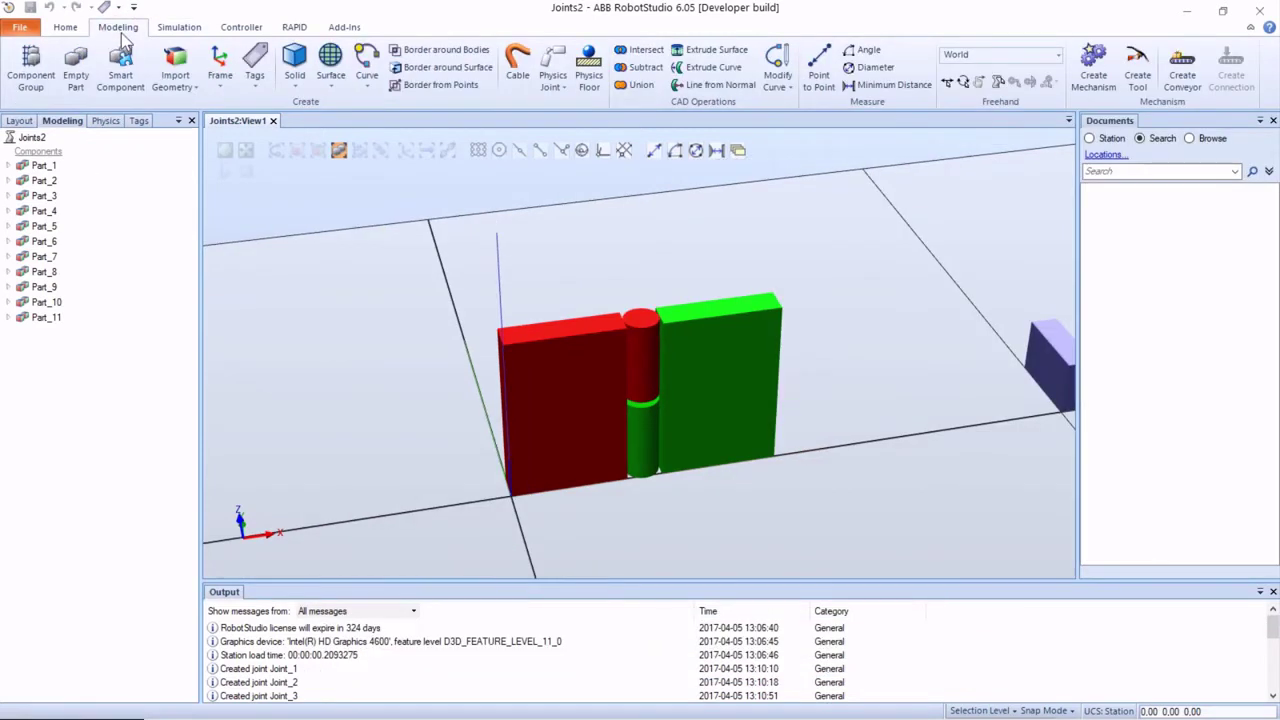
click(556, 84)
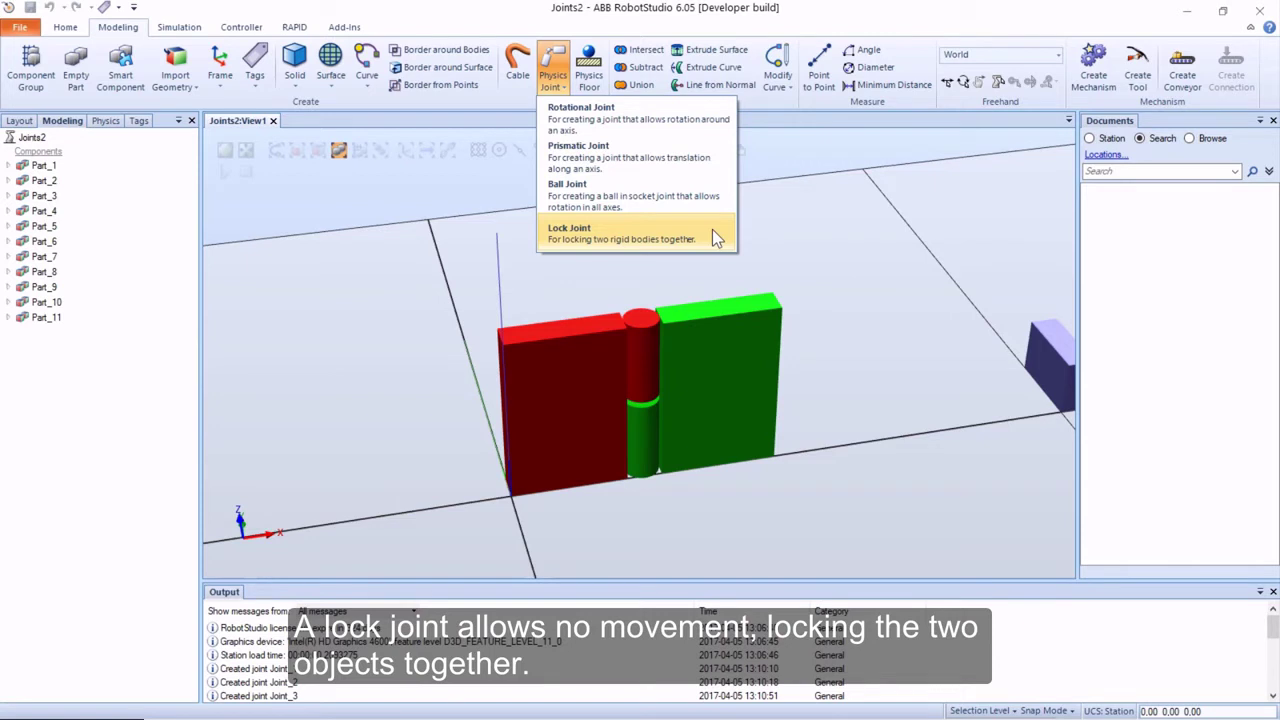
click(787, 237)
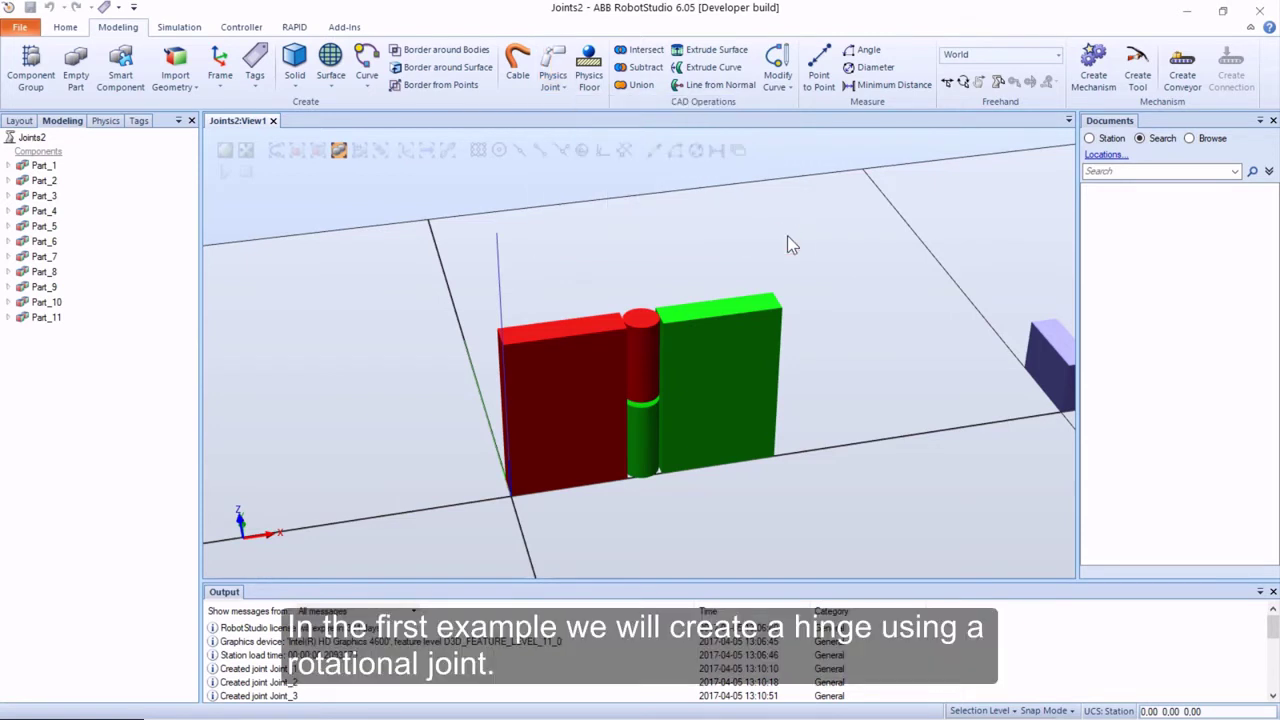
Box-select hinge parts Part_1 to Part_4 and set their physics behaviour to Dynamic
drag(583, 285, 740, 445)
right_click(686, 362)
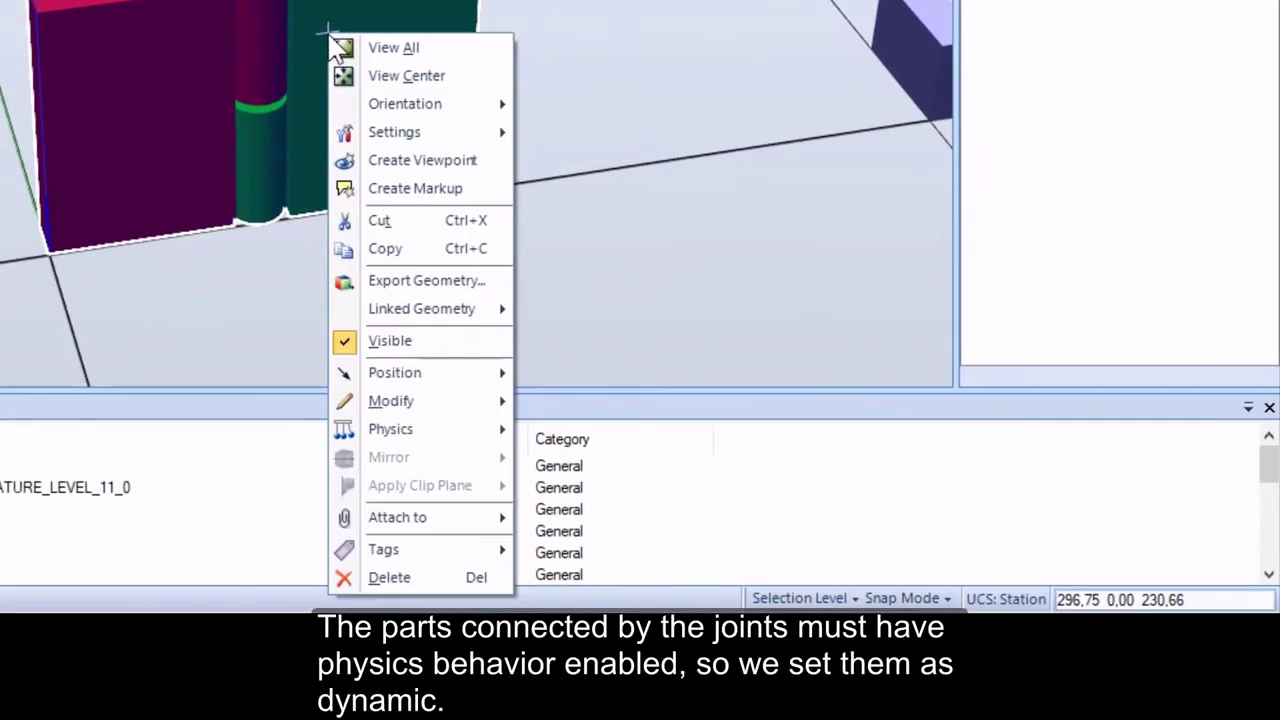
mouse_move(480, 432)
click(525, 432)
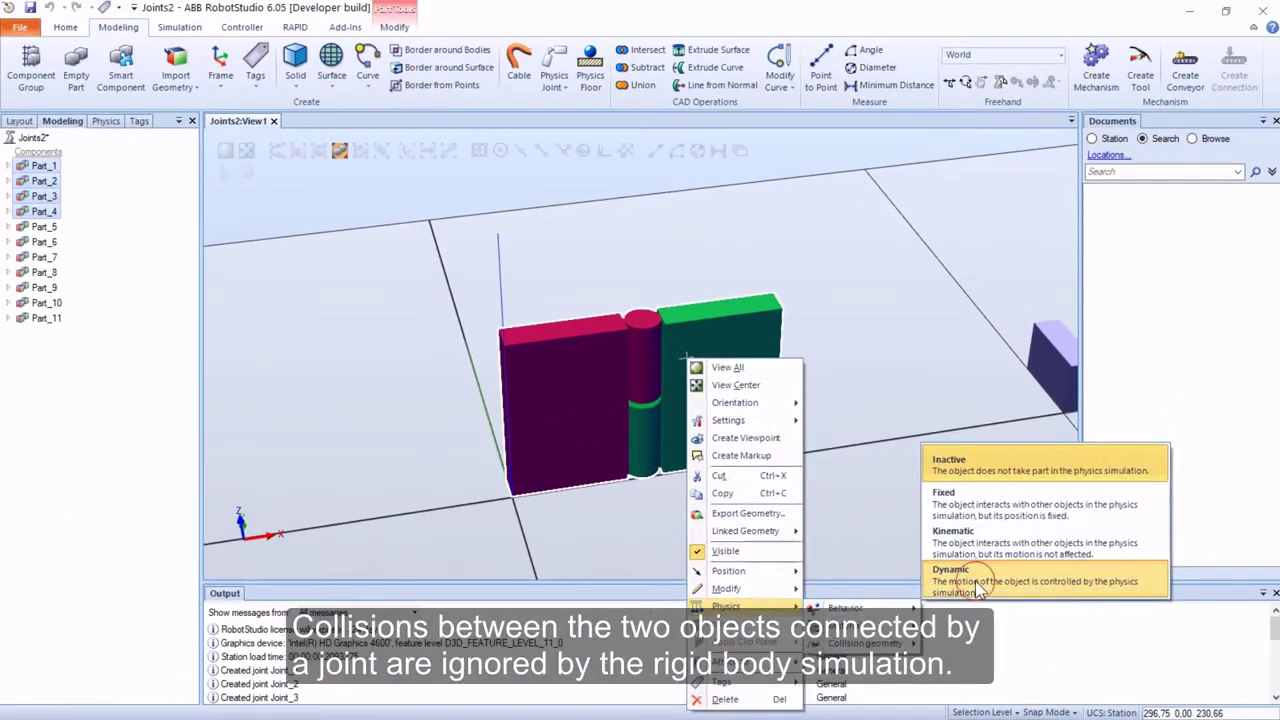
click(795, 400)
click(851, 398)
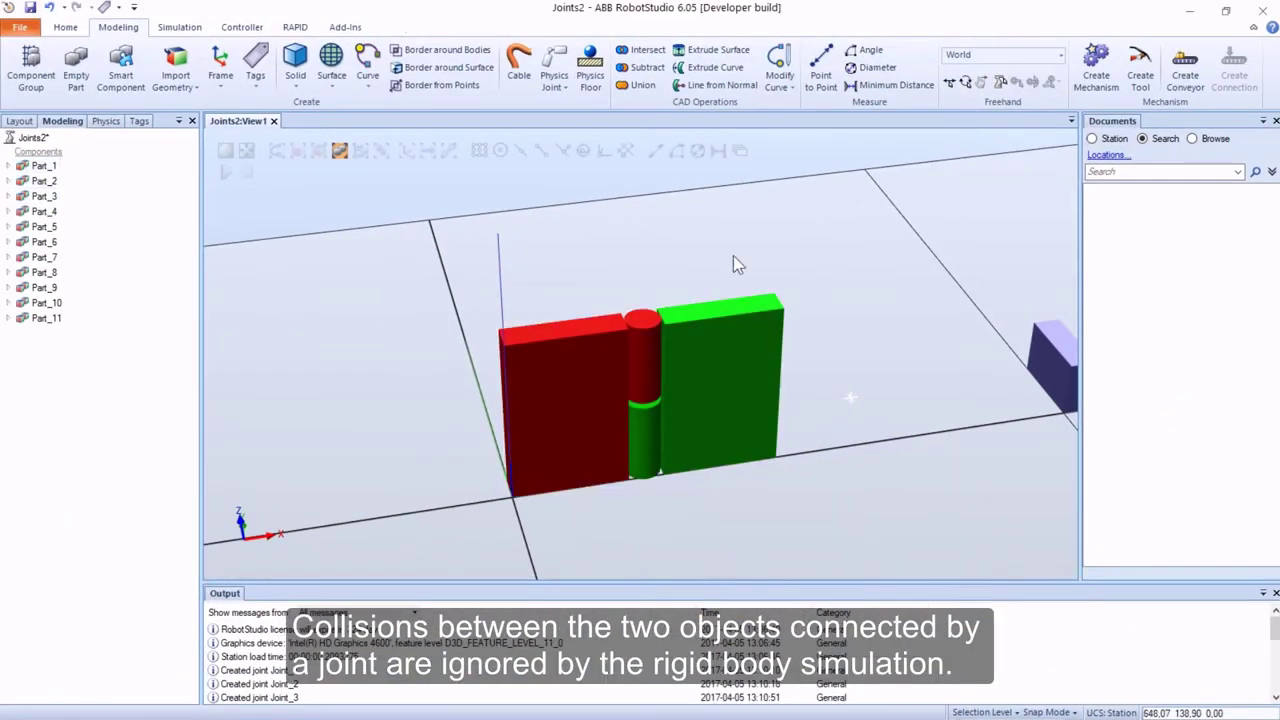
click(550, 86)
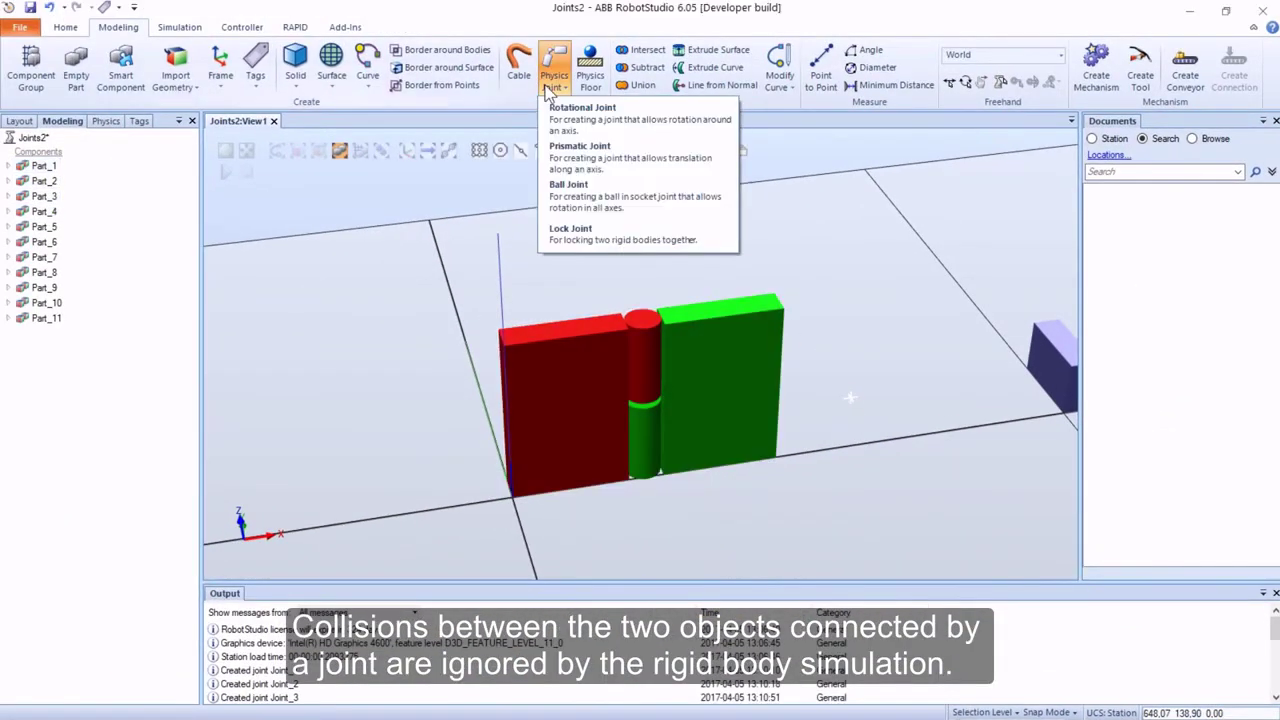
Create lock joints fixing Part_1 to Part_3 and Part_4 to Part_2
click(570, 234)
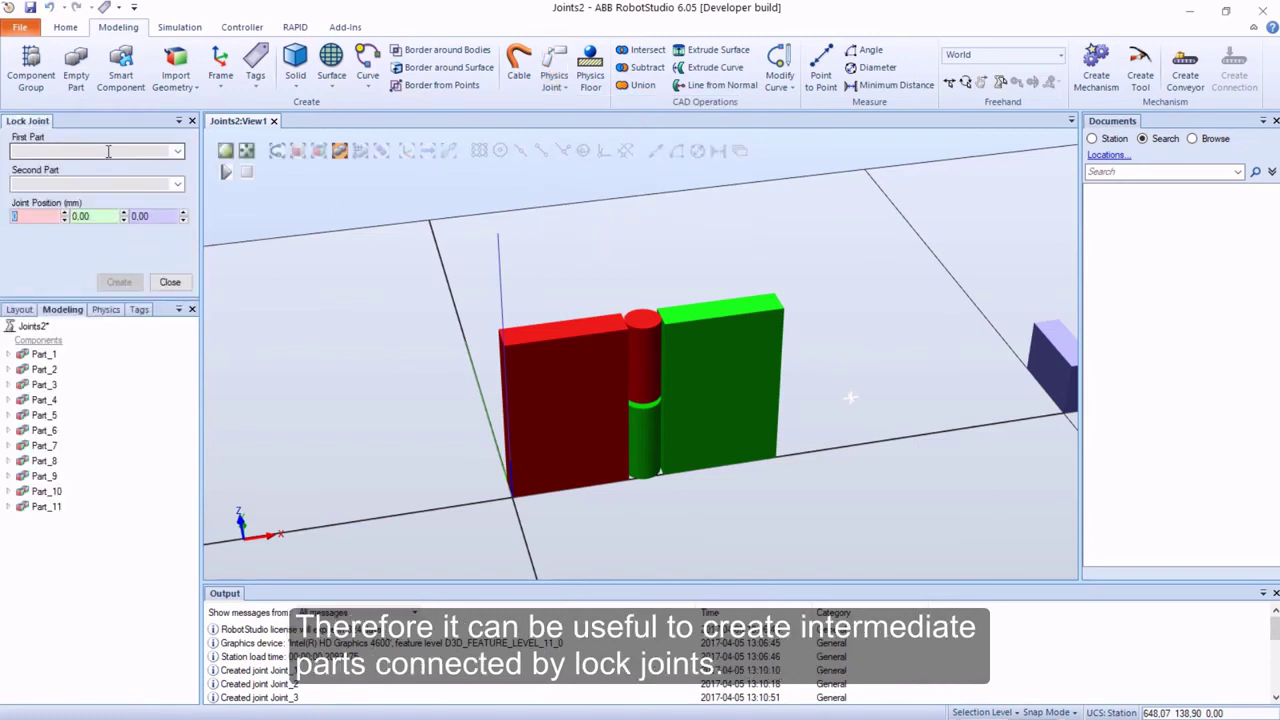
click(545, 349)
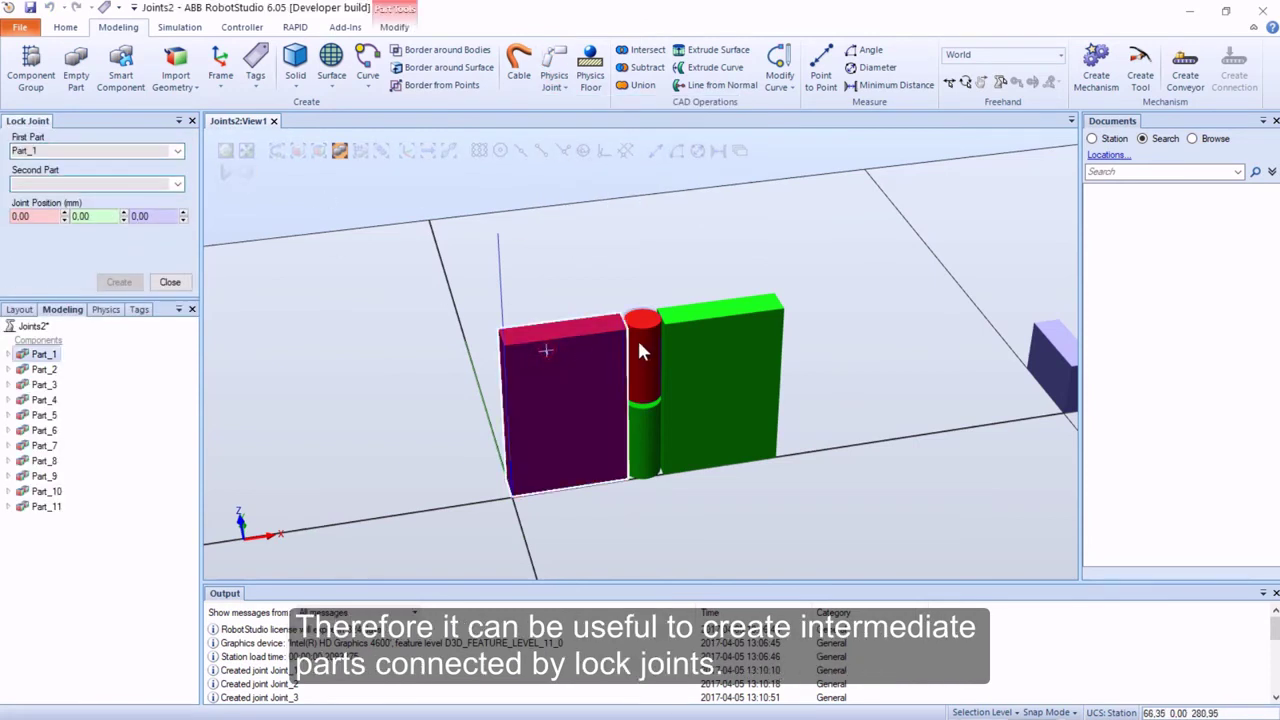
click(640, 346)
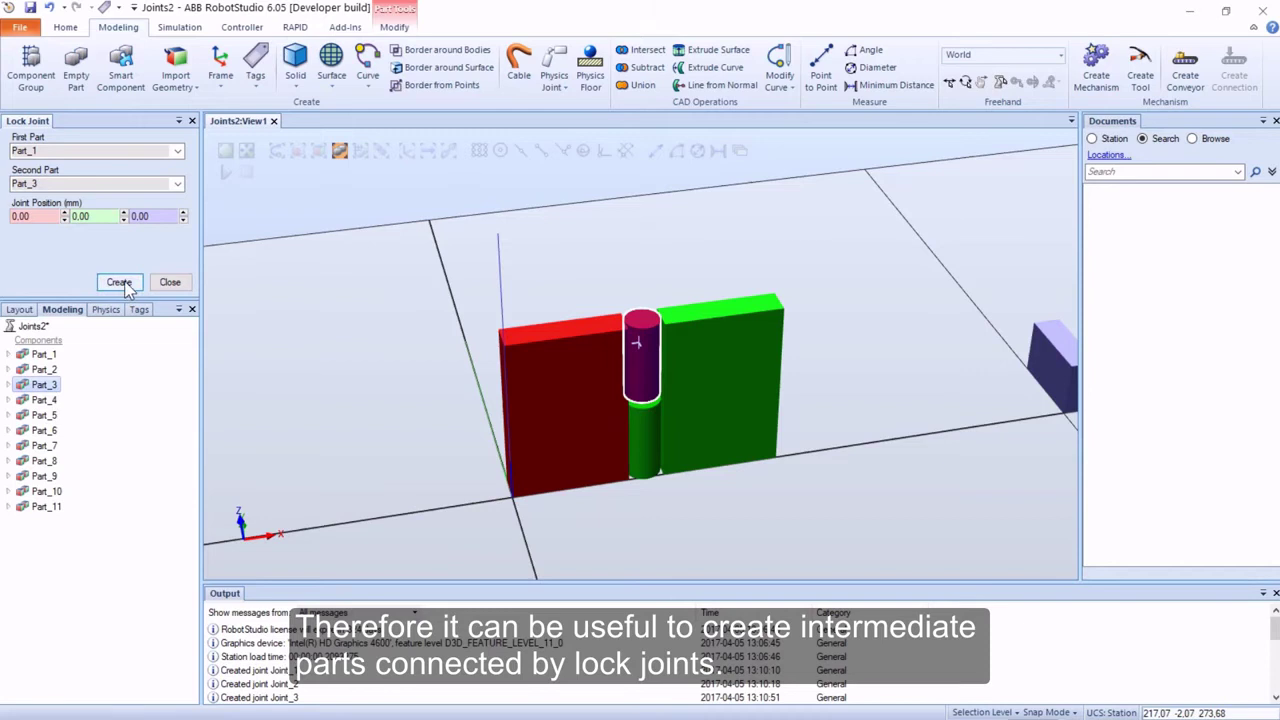
click(119, 282)
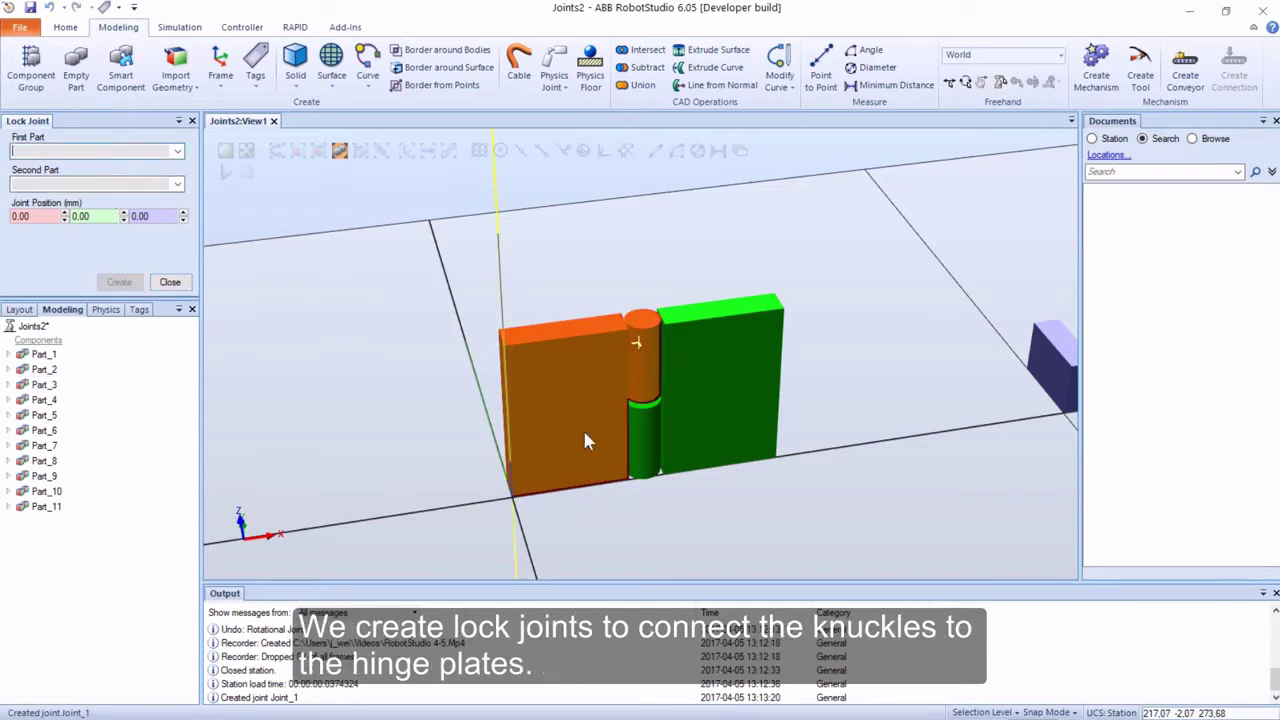
click(712, 424)
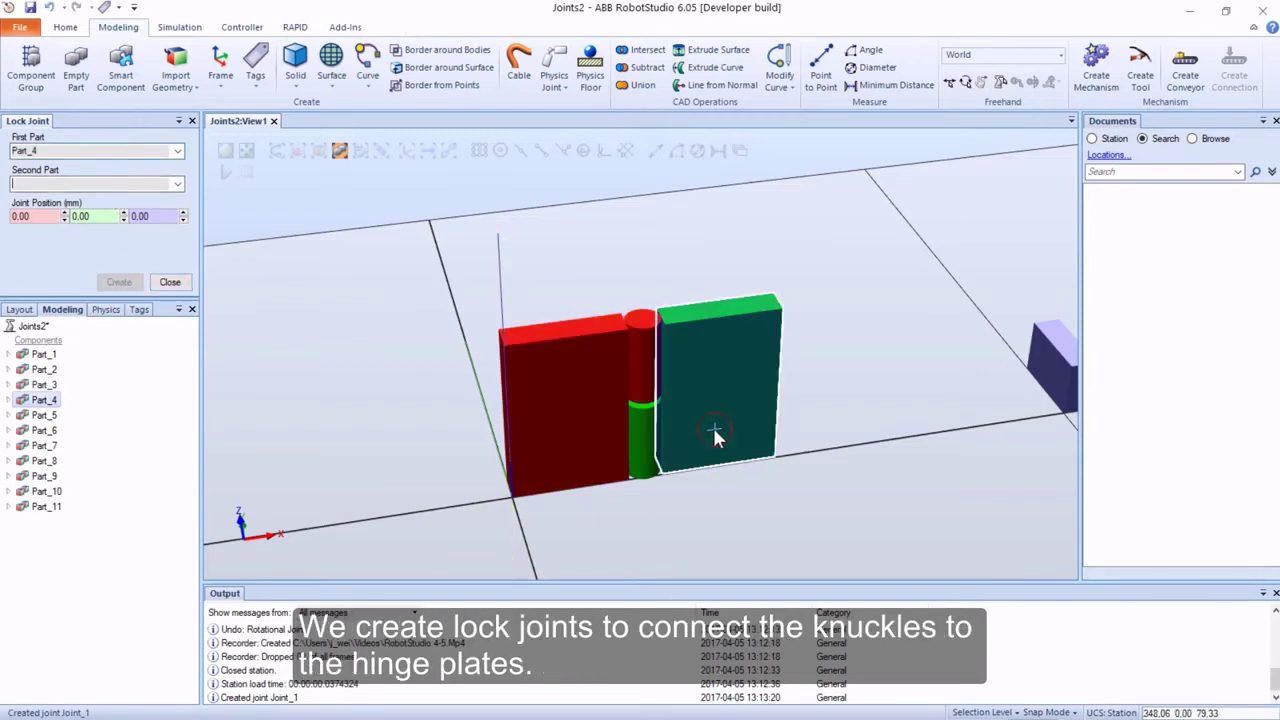
click(645, 440)
click(130, 281)
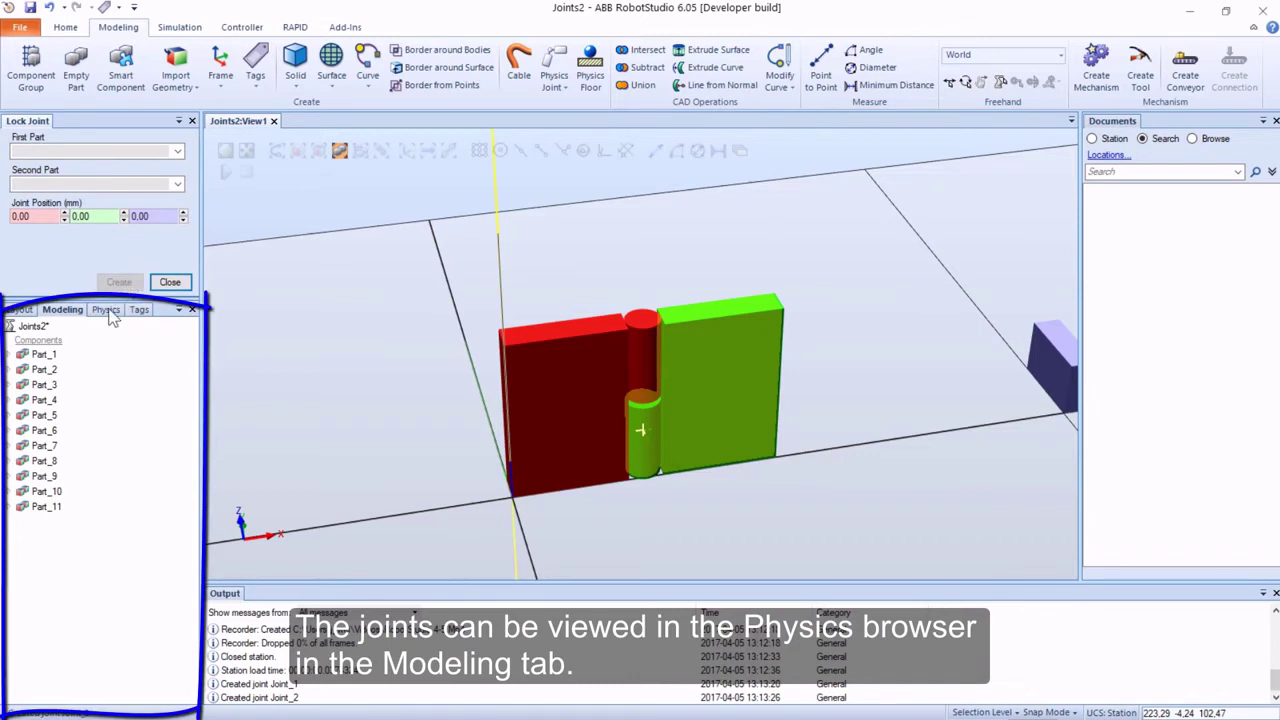
Show Joint_1 and Joint_2 in the Physics browser and clear the selection
click(106, 310)
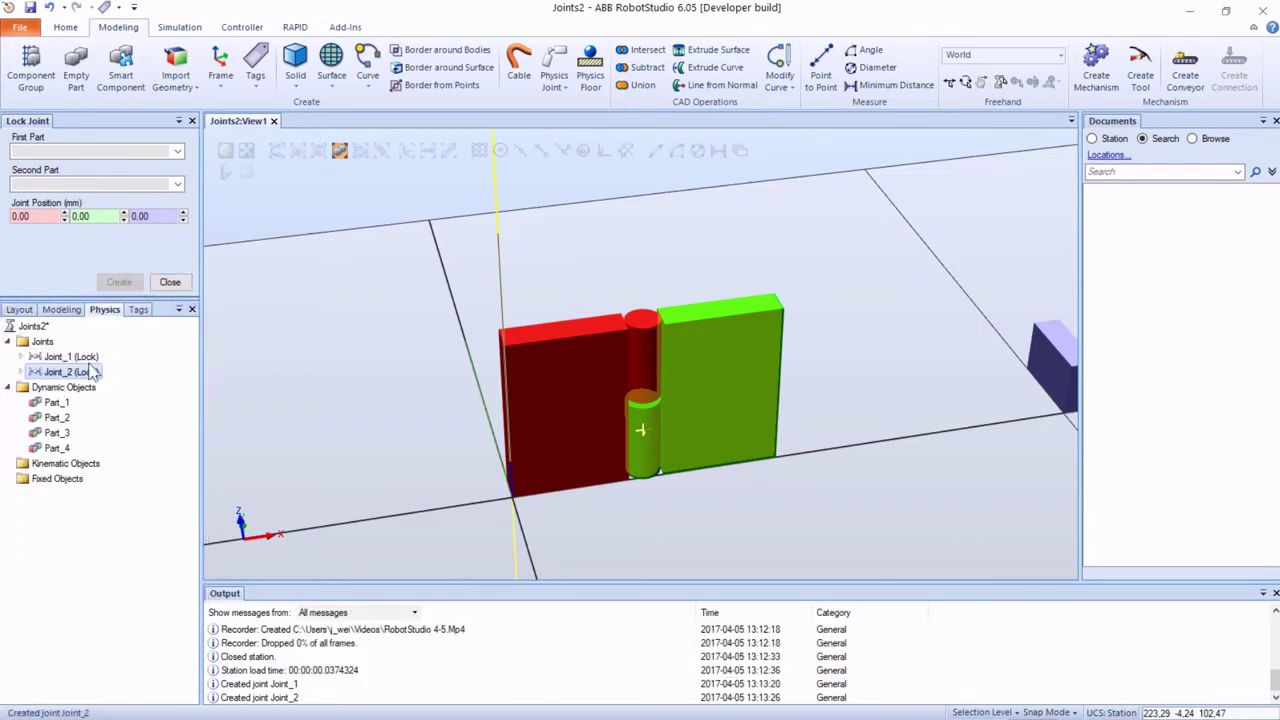
click(333, 378)
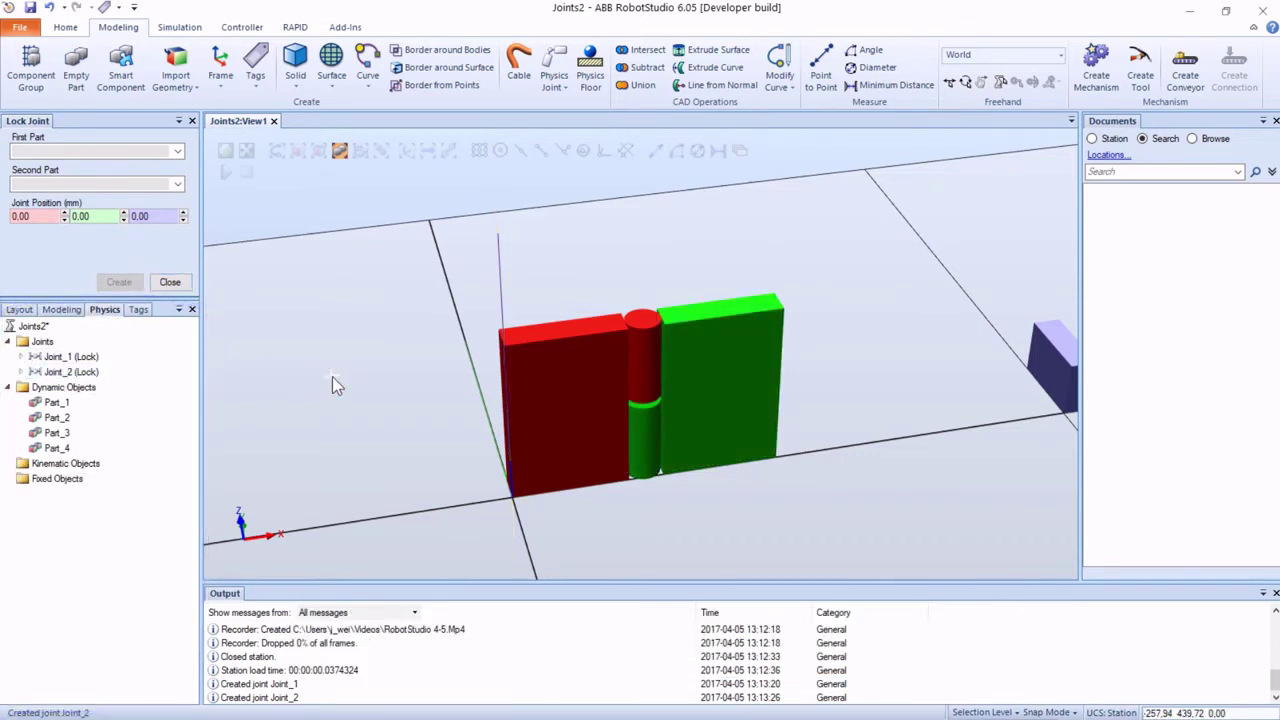
click(551, 88)
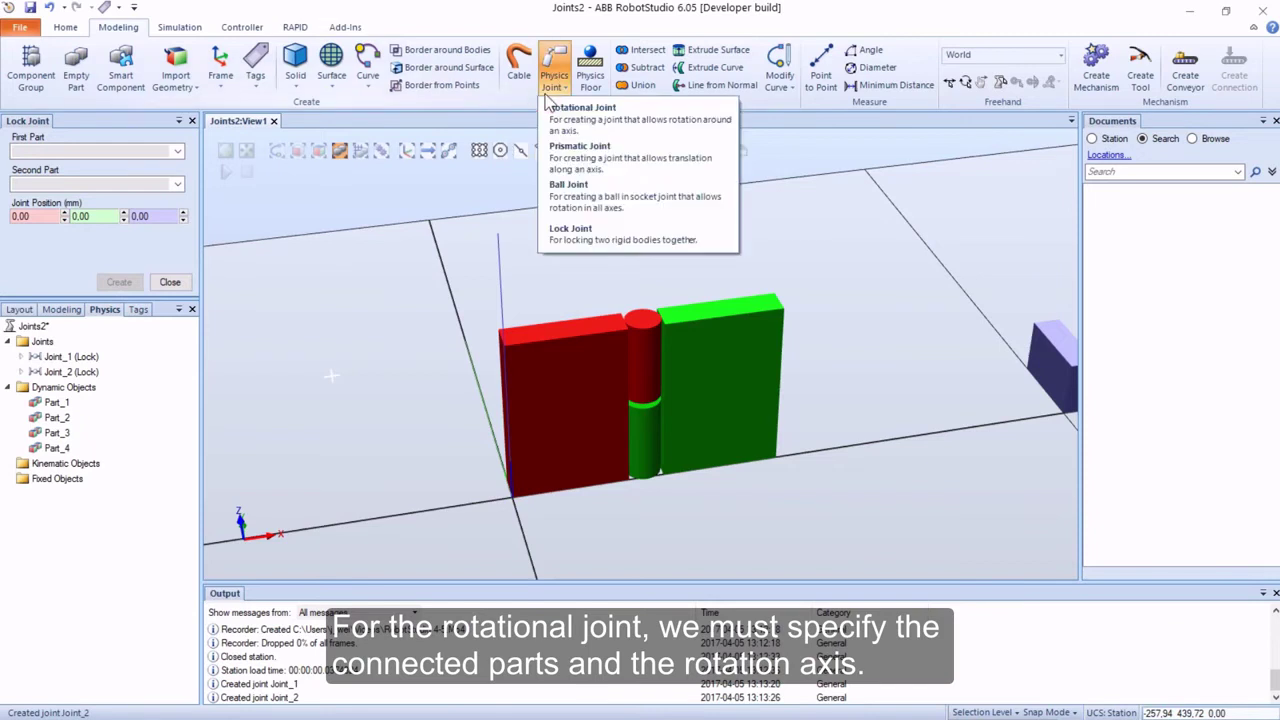
Create rotational Joint_3 between Part_3 and Part_2, axis Z=1 at the knuckle top centre
click(558, 112)
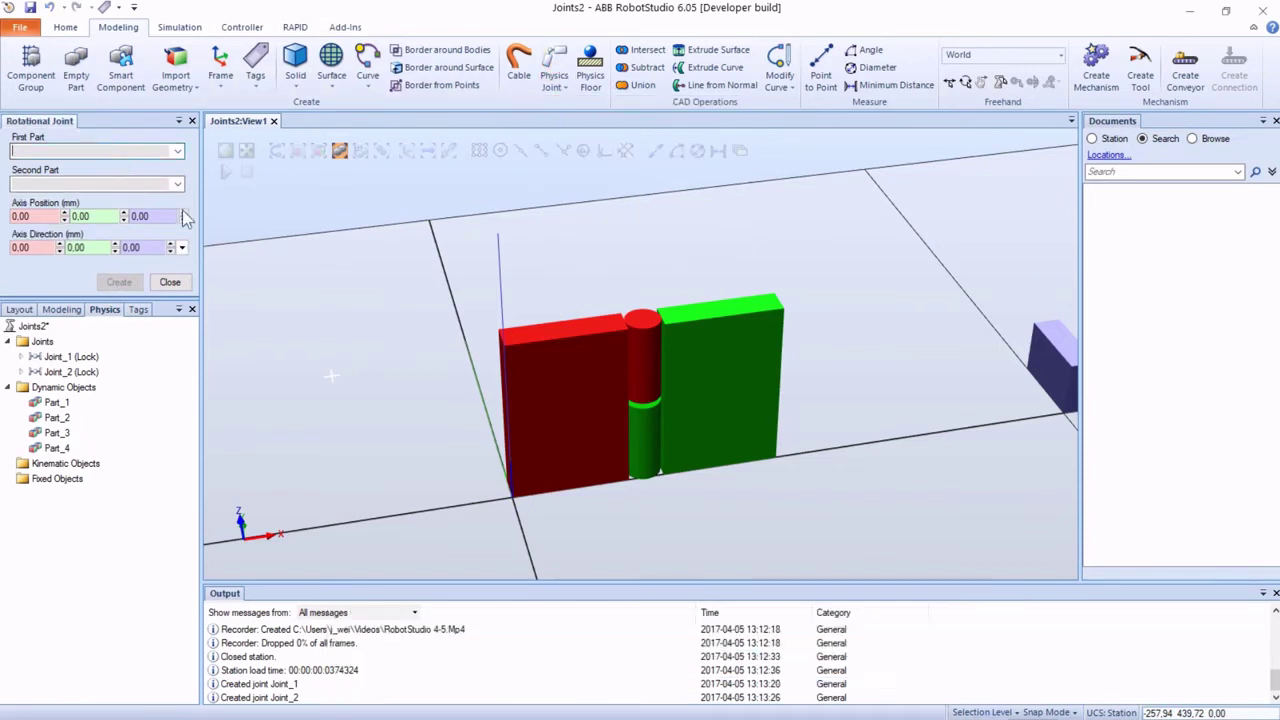
click(638, 352)
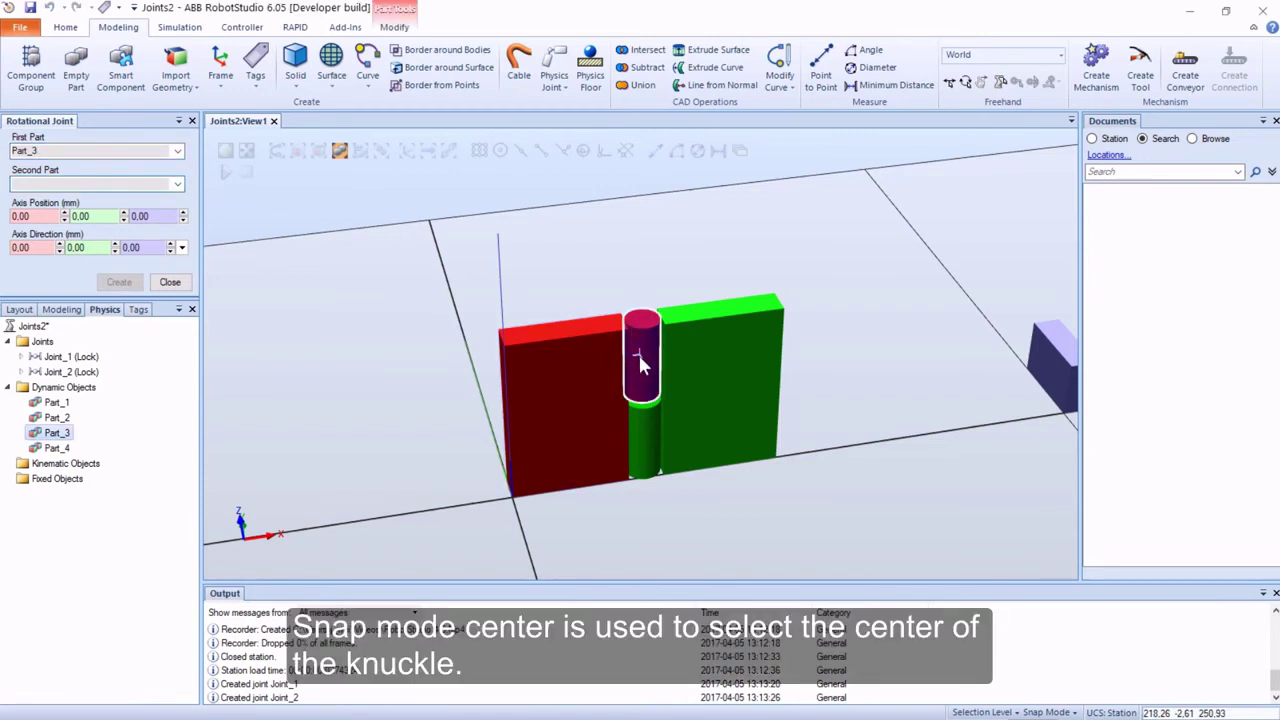
click(637, 418)
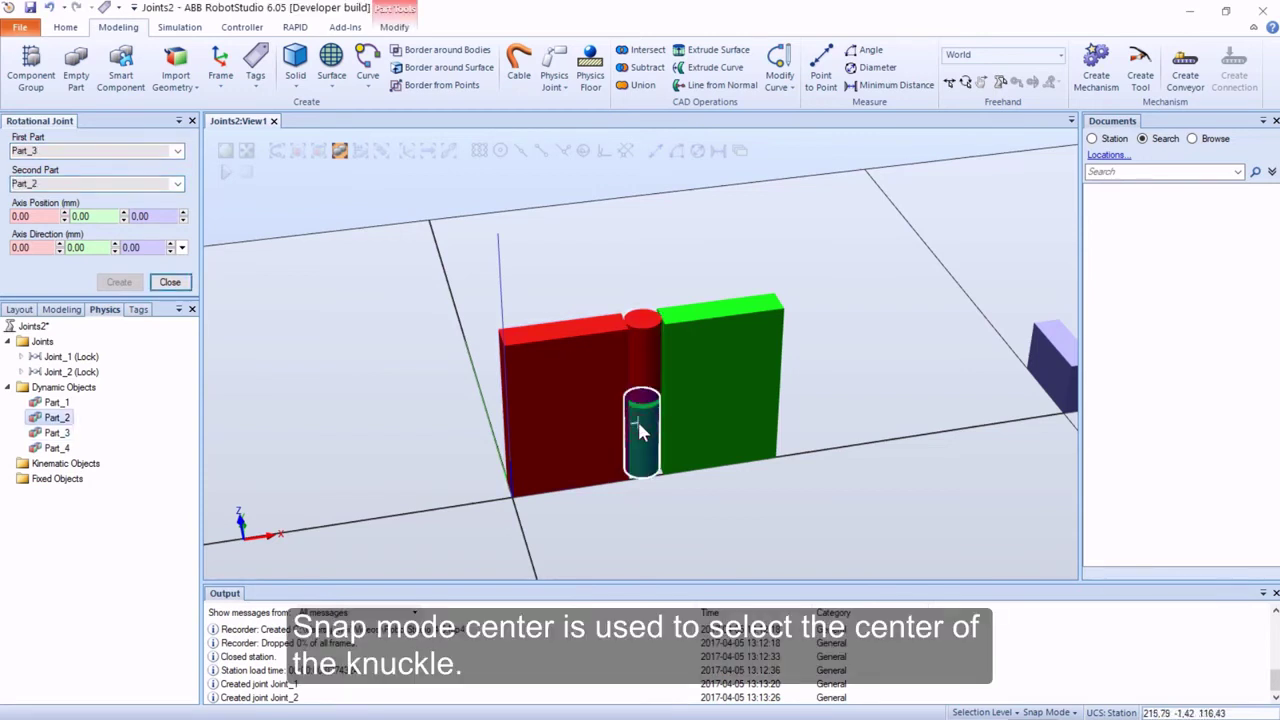
click(500, 150)
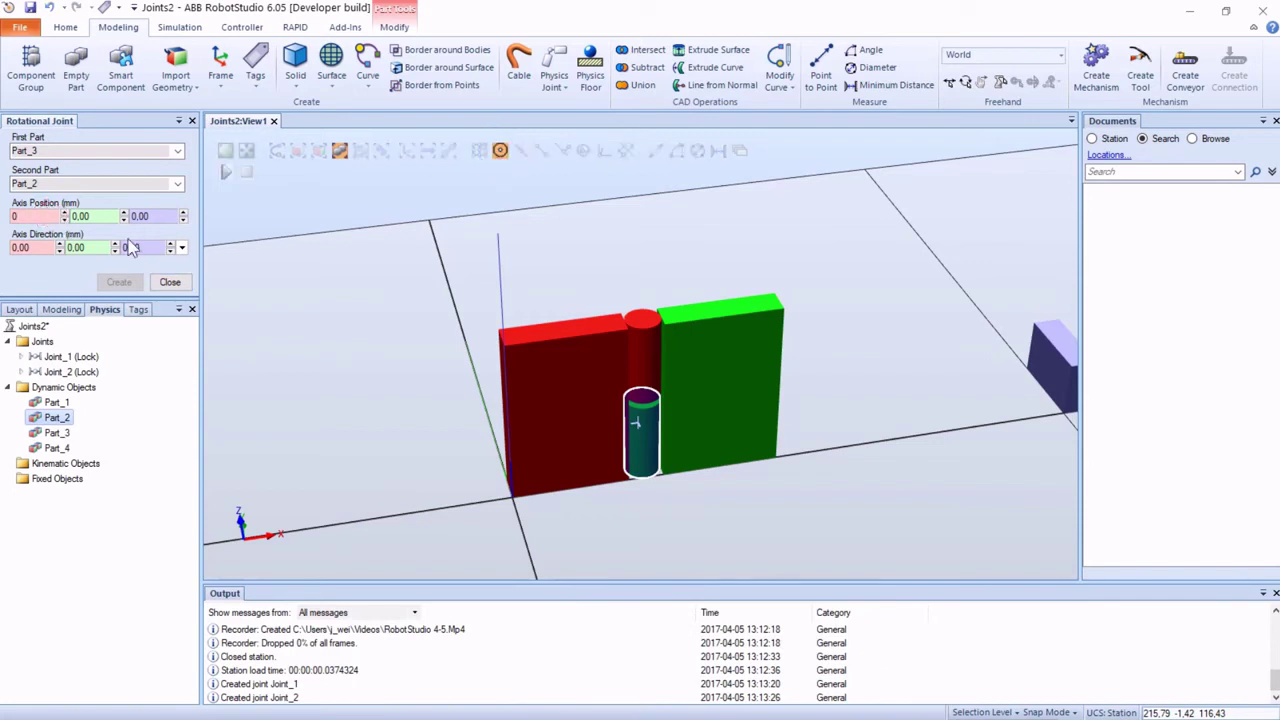
click(642, 318)
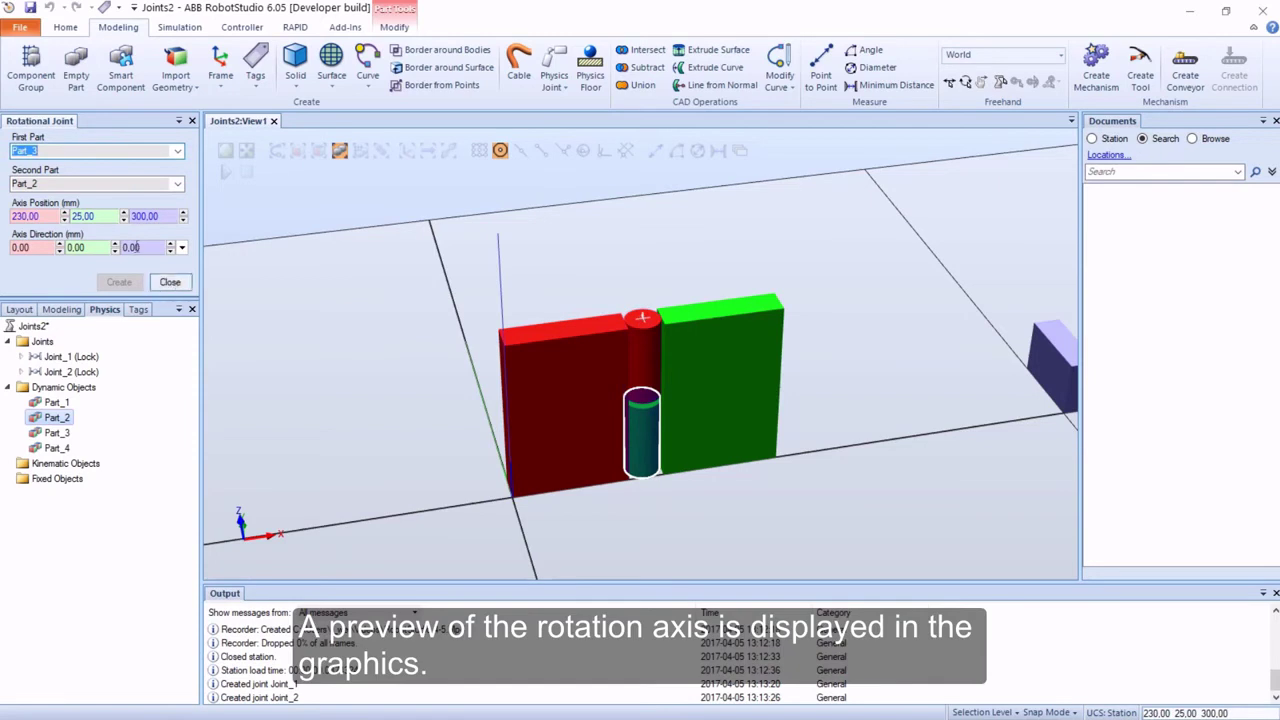
click(143, 250)
text(1)
scroll(416, 265, down, 1)
scroll(416, 265, down, 2)
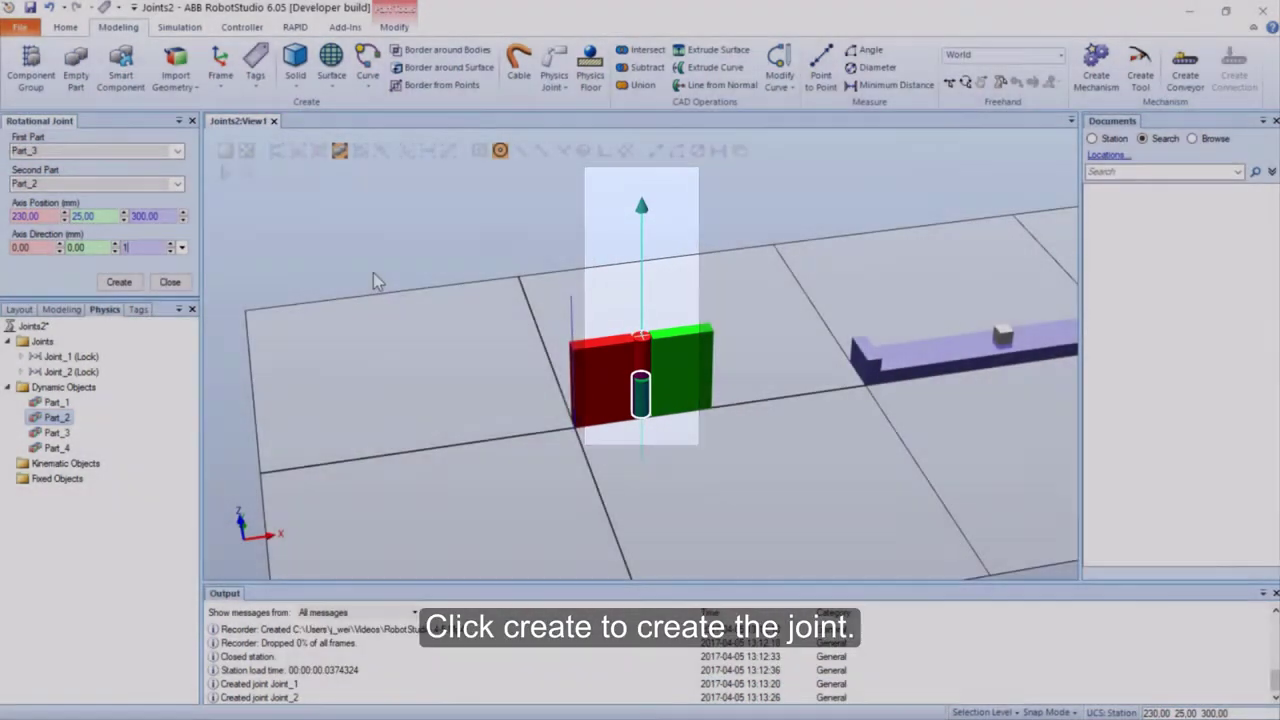
scroll(390, 277, up, 4)
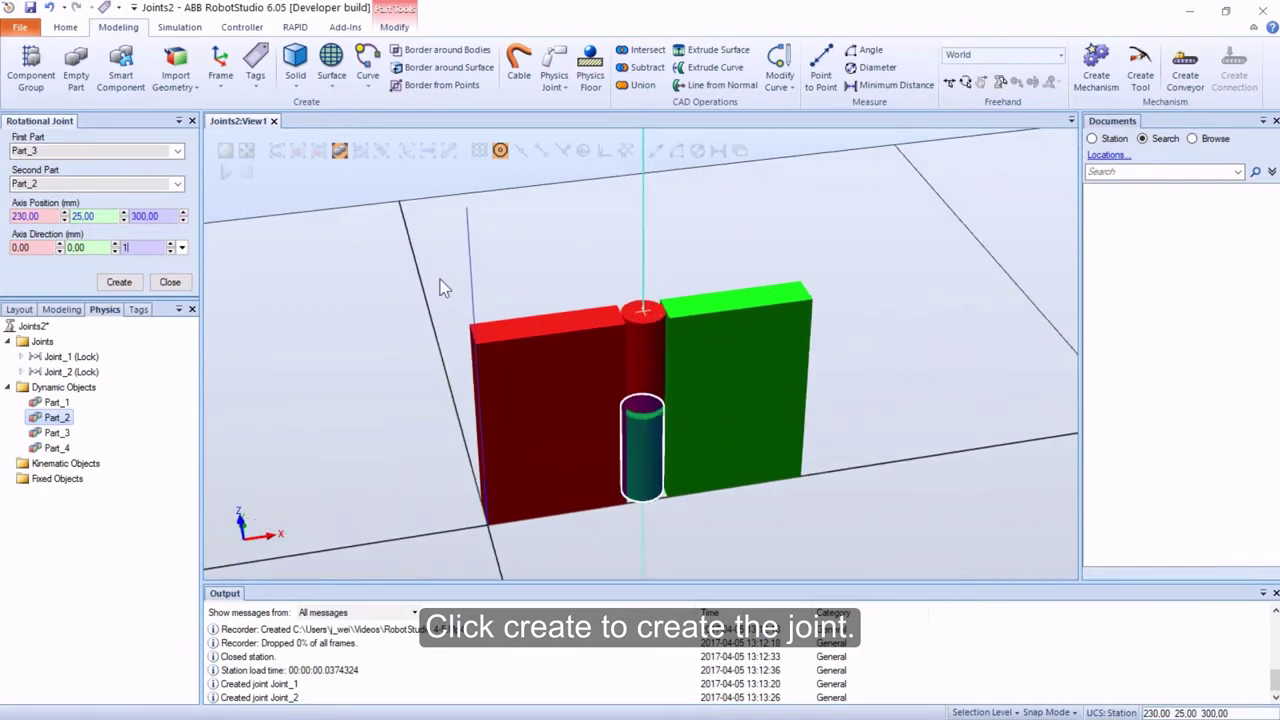
click(119, 284)
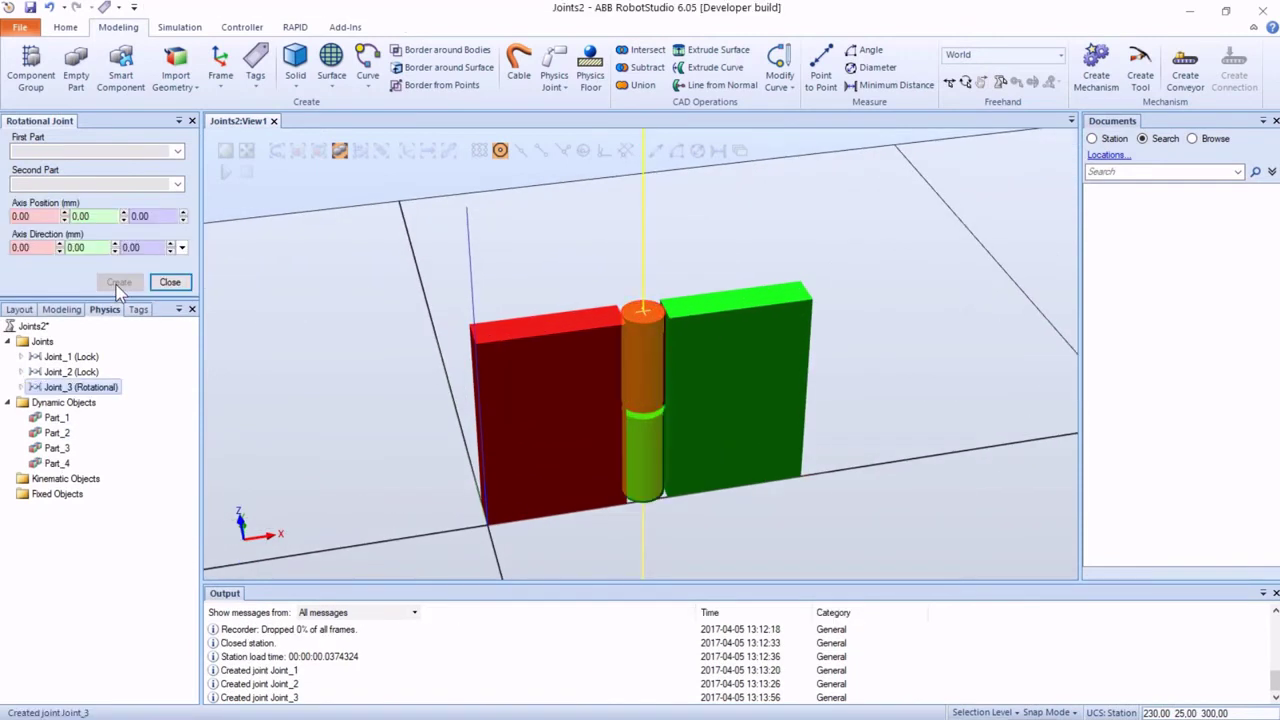
Swing the green and red plates around the hinge in simulation until they lie flat
click(172, 282)
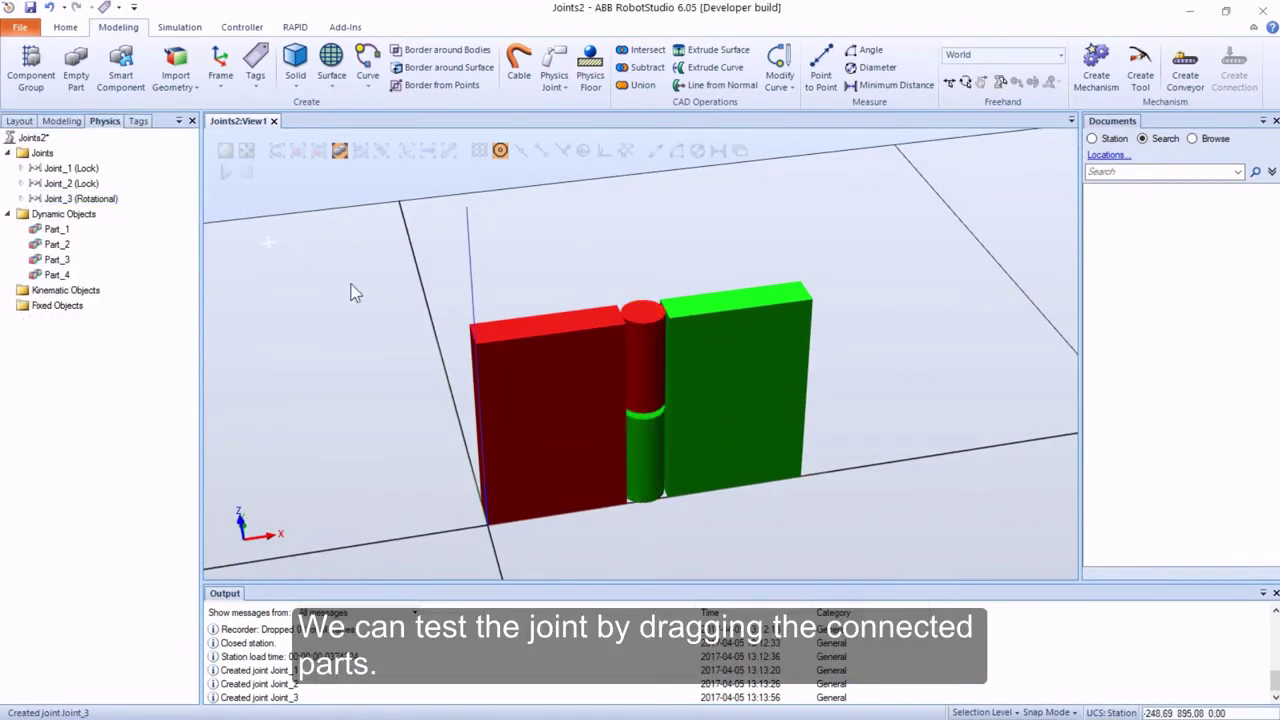
scroll(360, 332, down, 3)
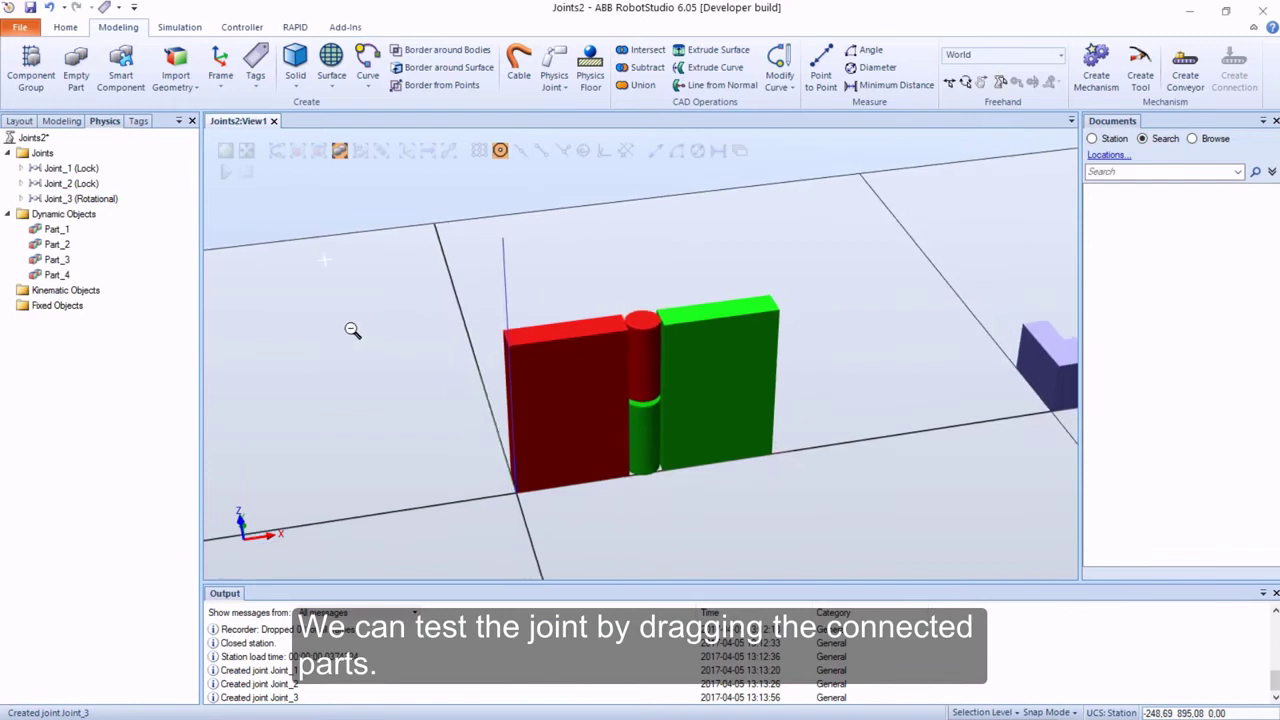
click(982, 83)
drag(730, 376, 549, 336)
click(225, 174)
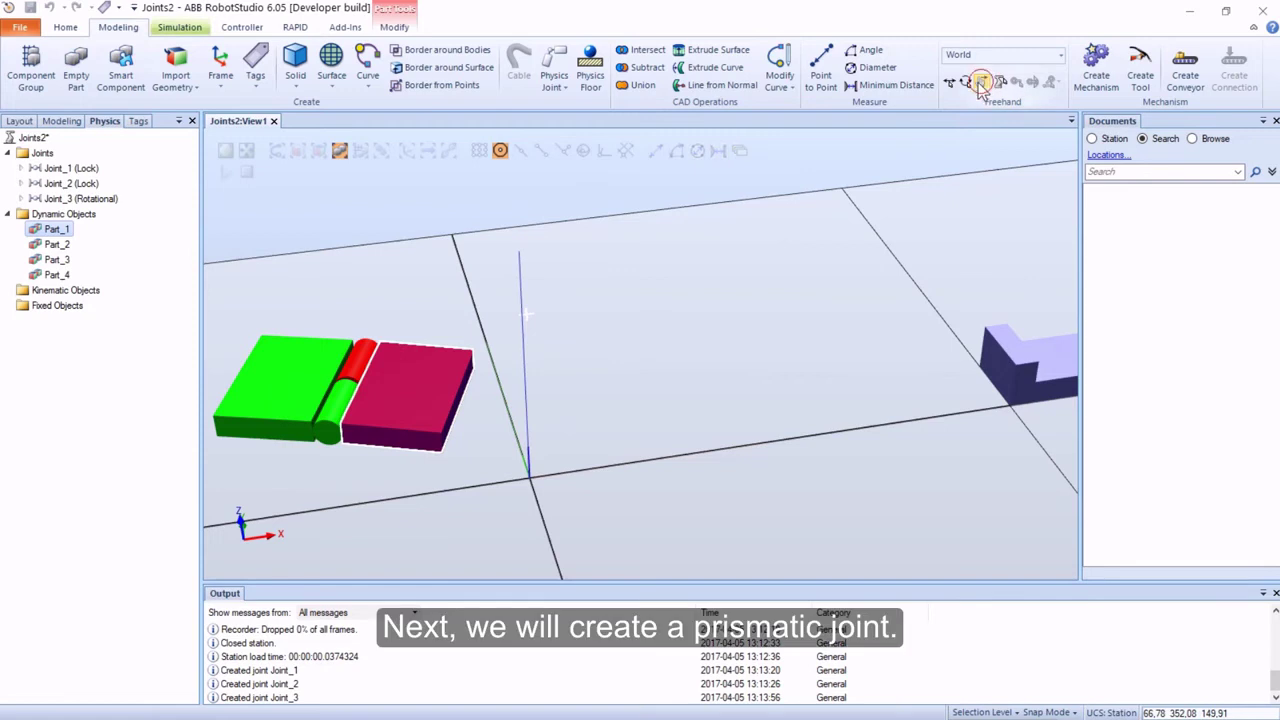
Stop the simulation and set the purple base bar and end block to Fixed behaviour
click(246, 172)
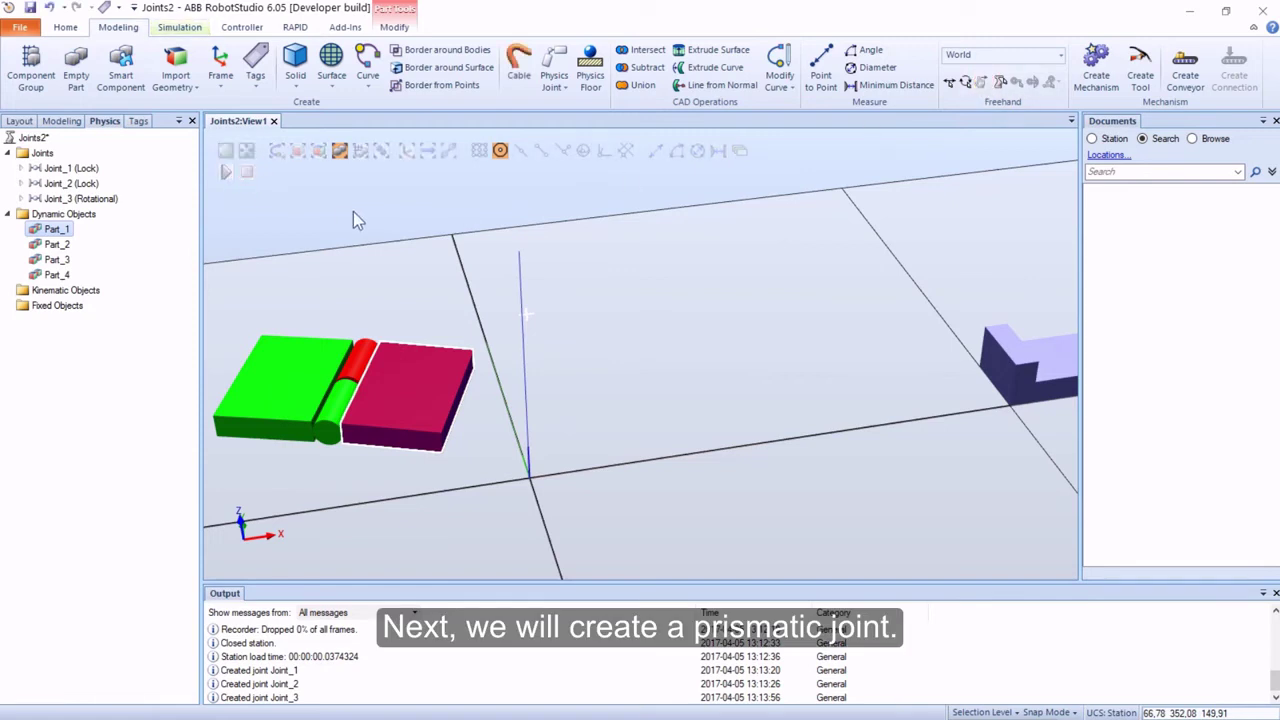
middle_drag(840, 270, 564, 290)
scroll(574, 283, up, 1)
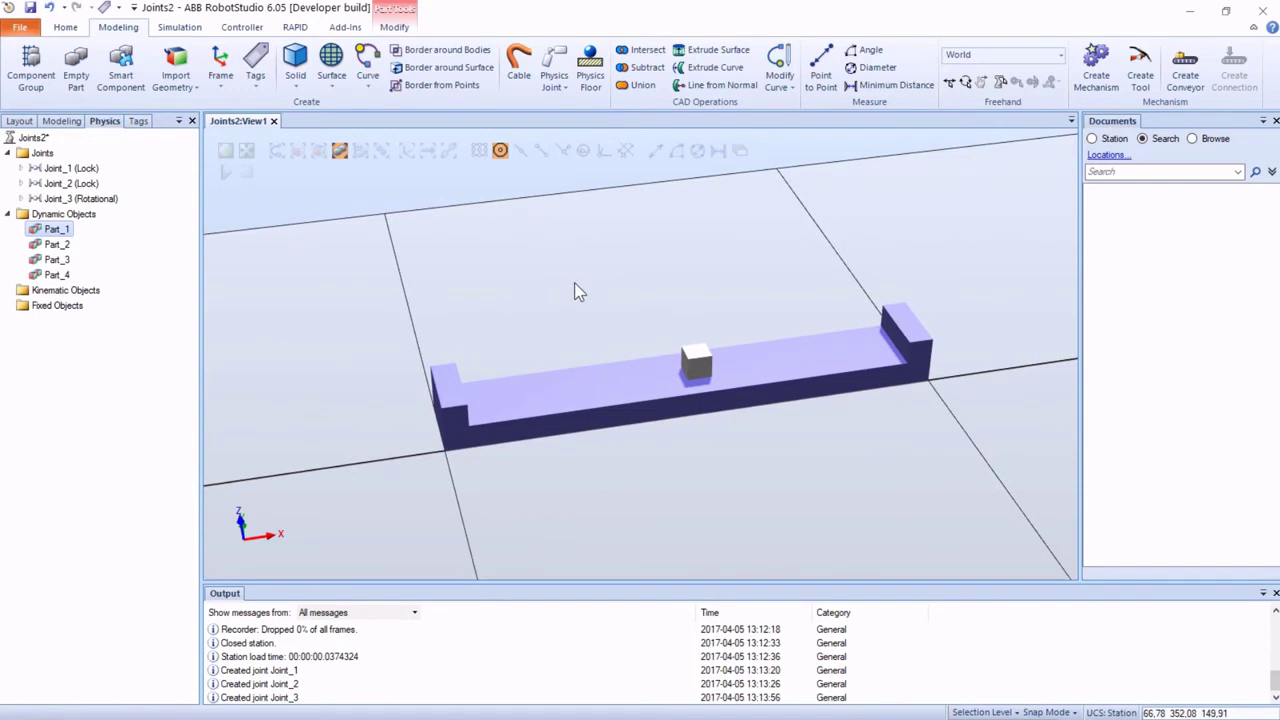
click(458, 398)
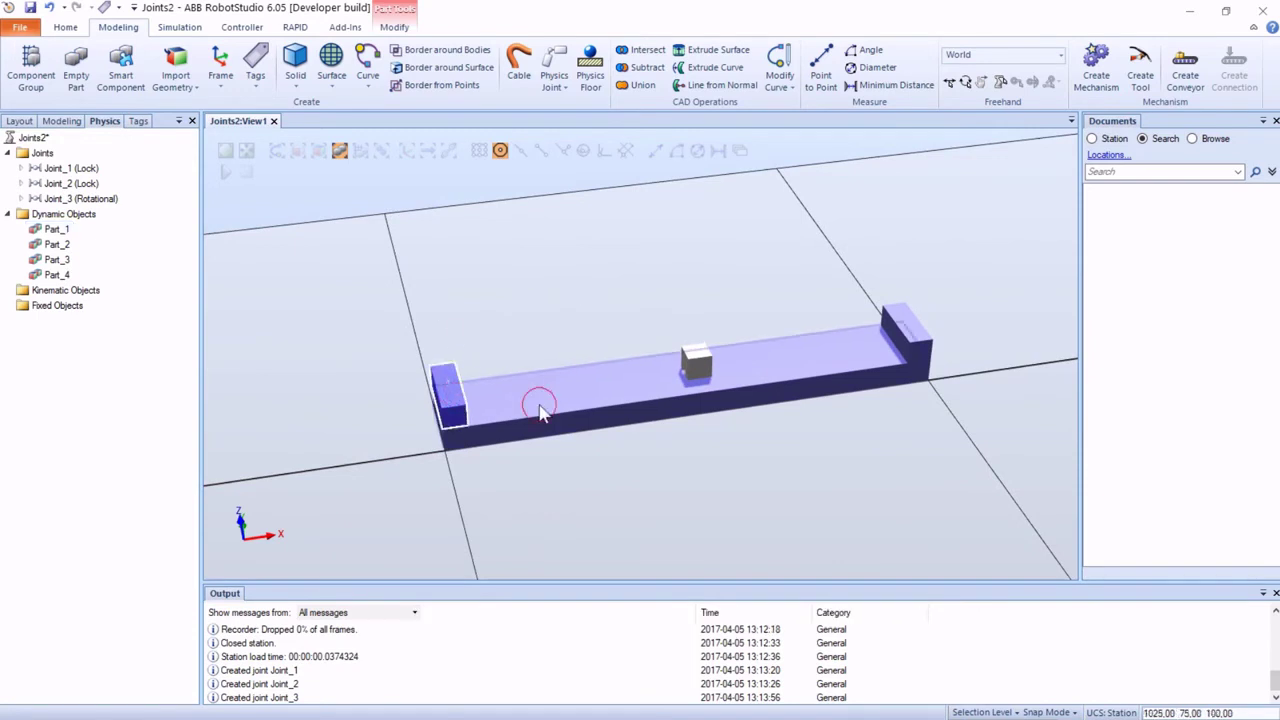
click(913, 341)
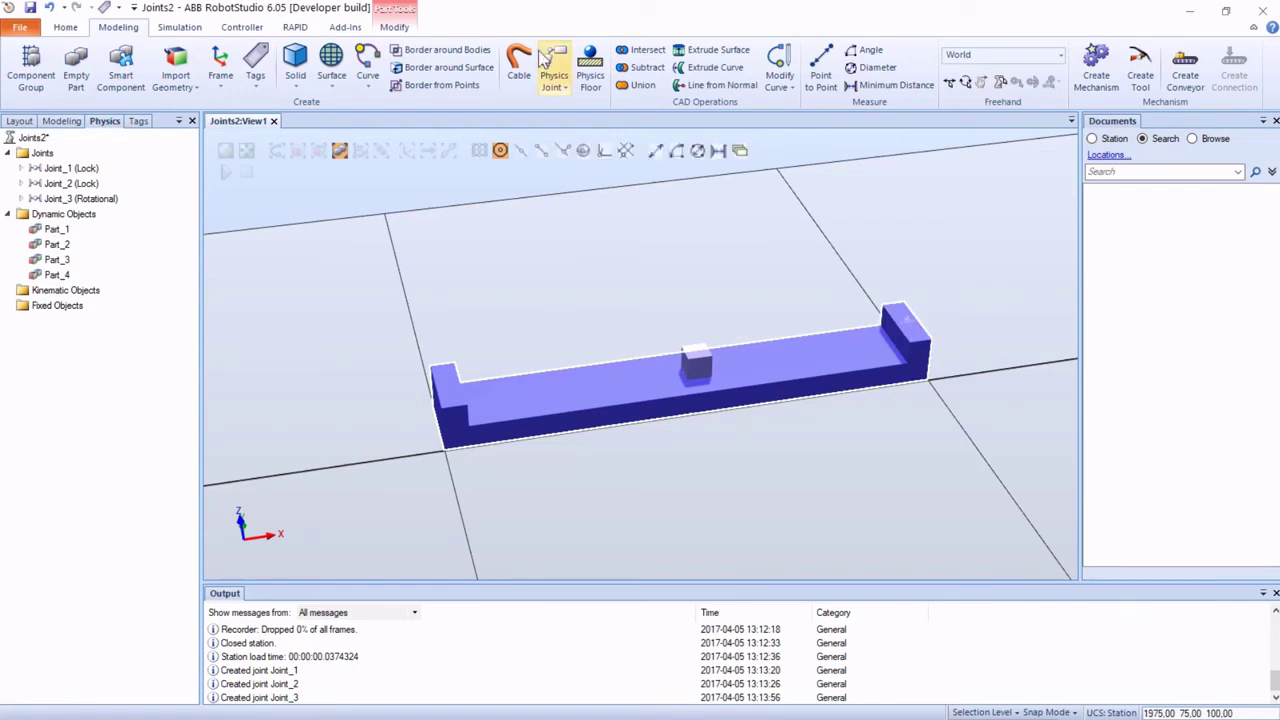
click(396, 28)
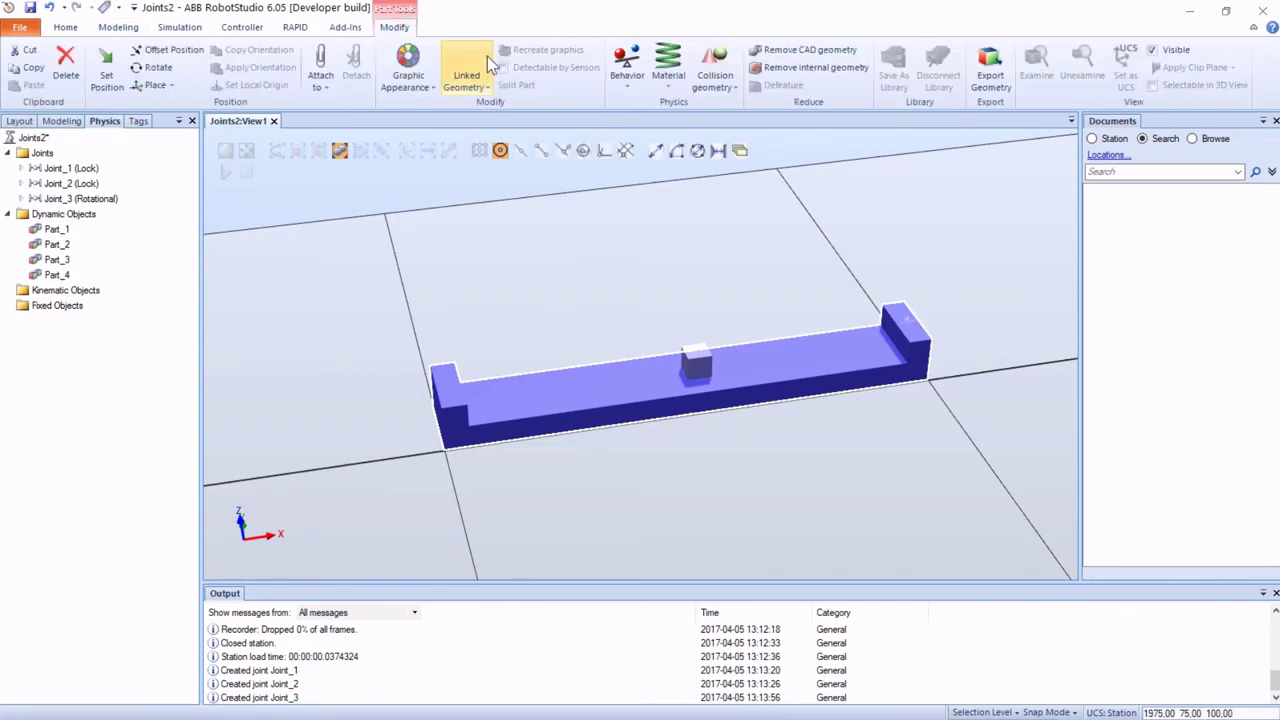
click(633, 88)
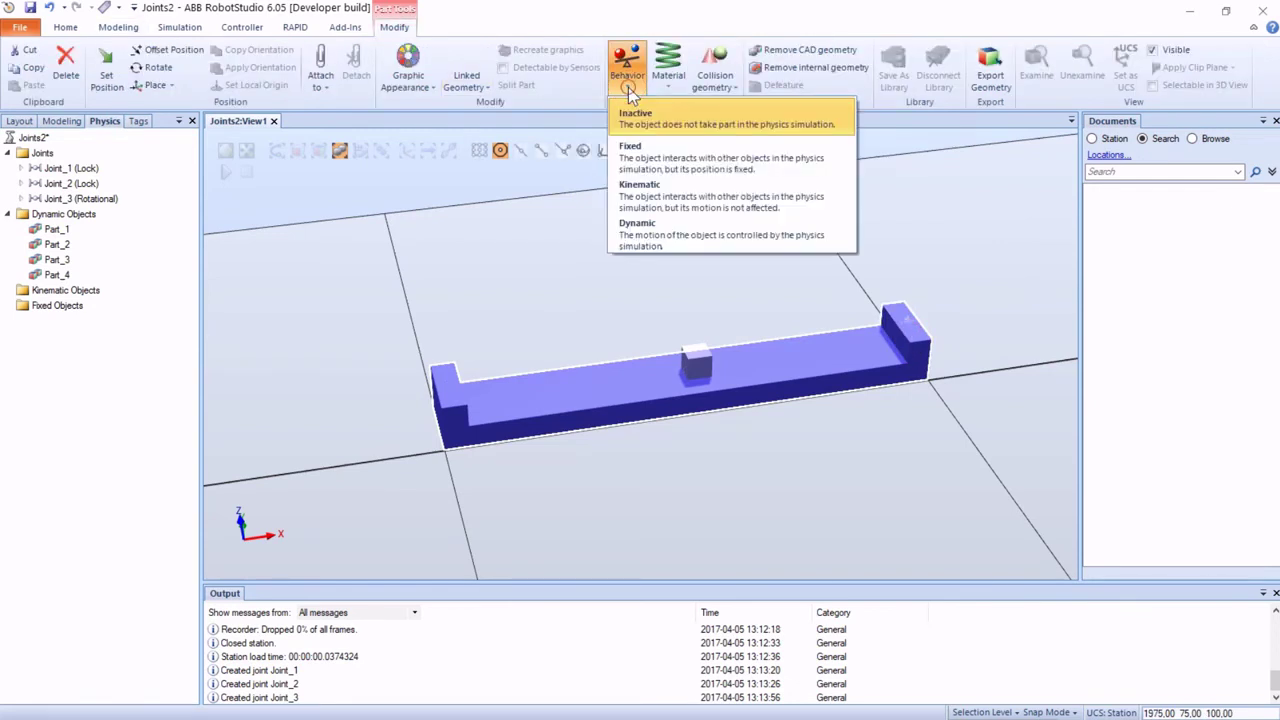
click(655, 166)
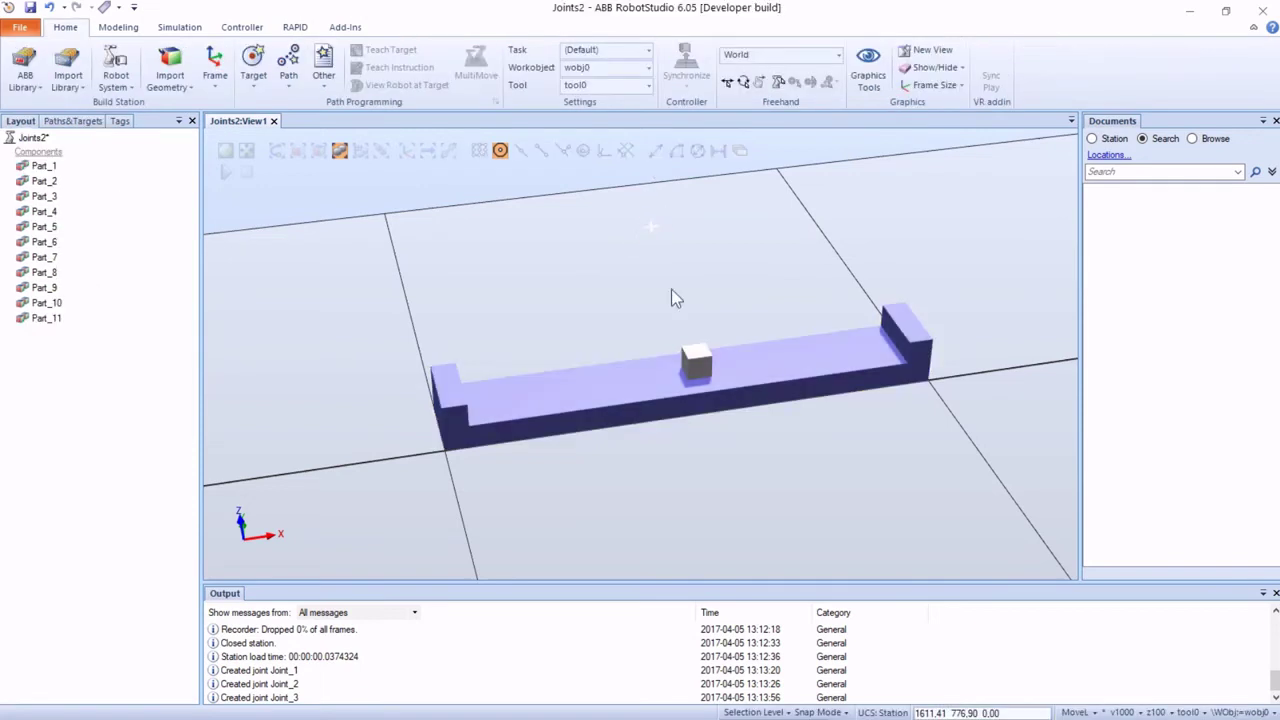
Set the small cube Part_6 to Dynamic physics behaviour
click(697, 368)
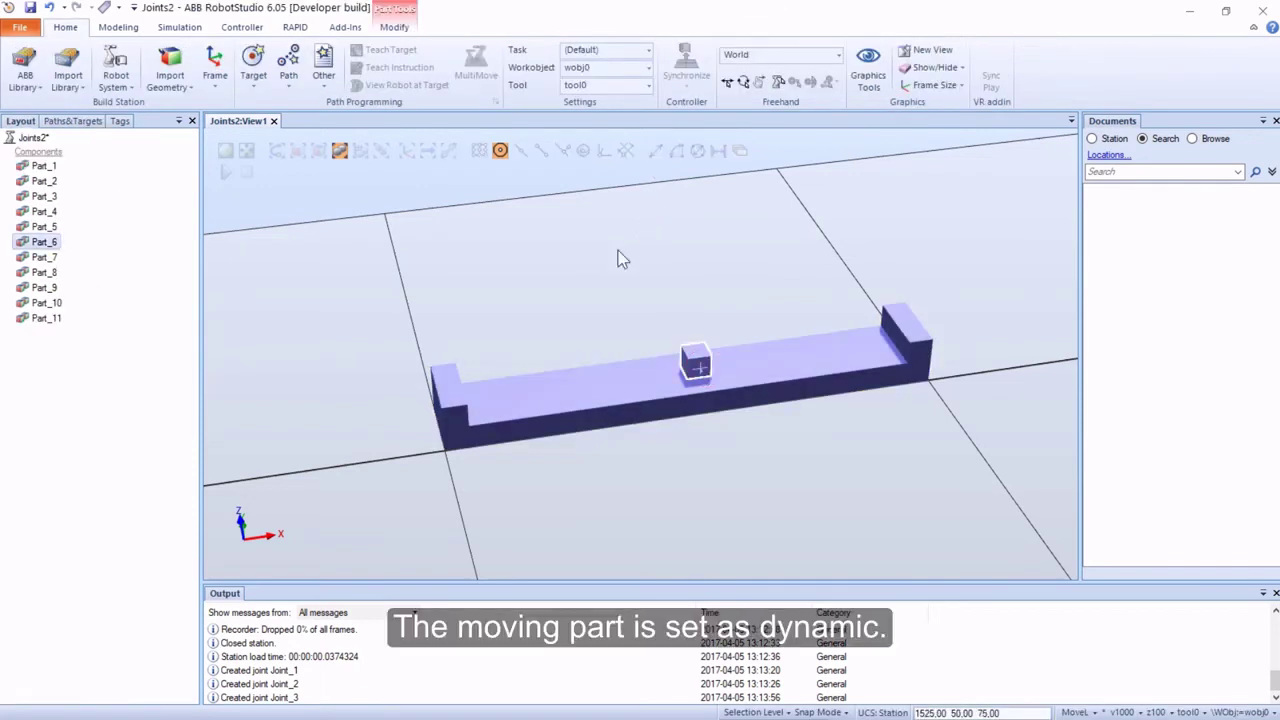
click(394, 27)
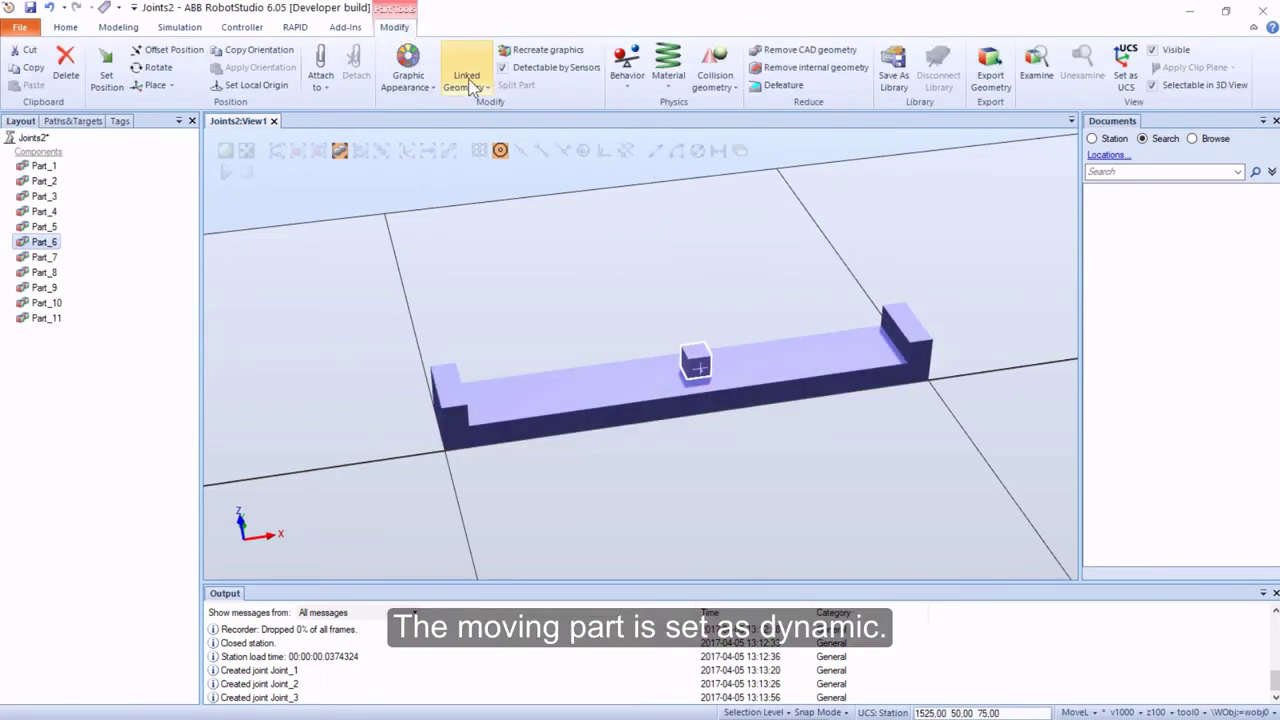
click(628, 86)
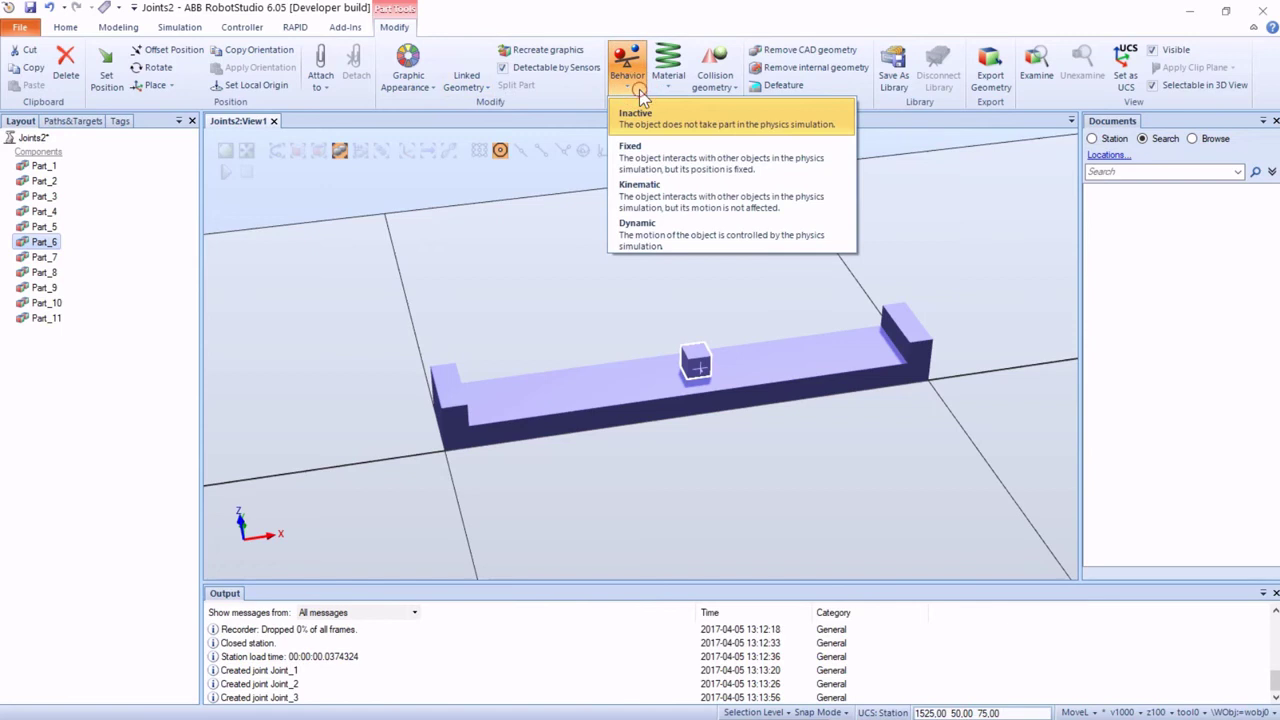
click(674, 231)
Start a prismatic joint with base bar Part_5 as first part and cube Part_6 as second
click(674, 233)
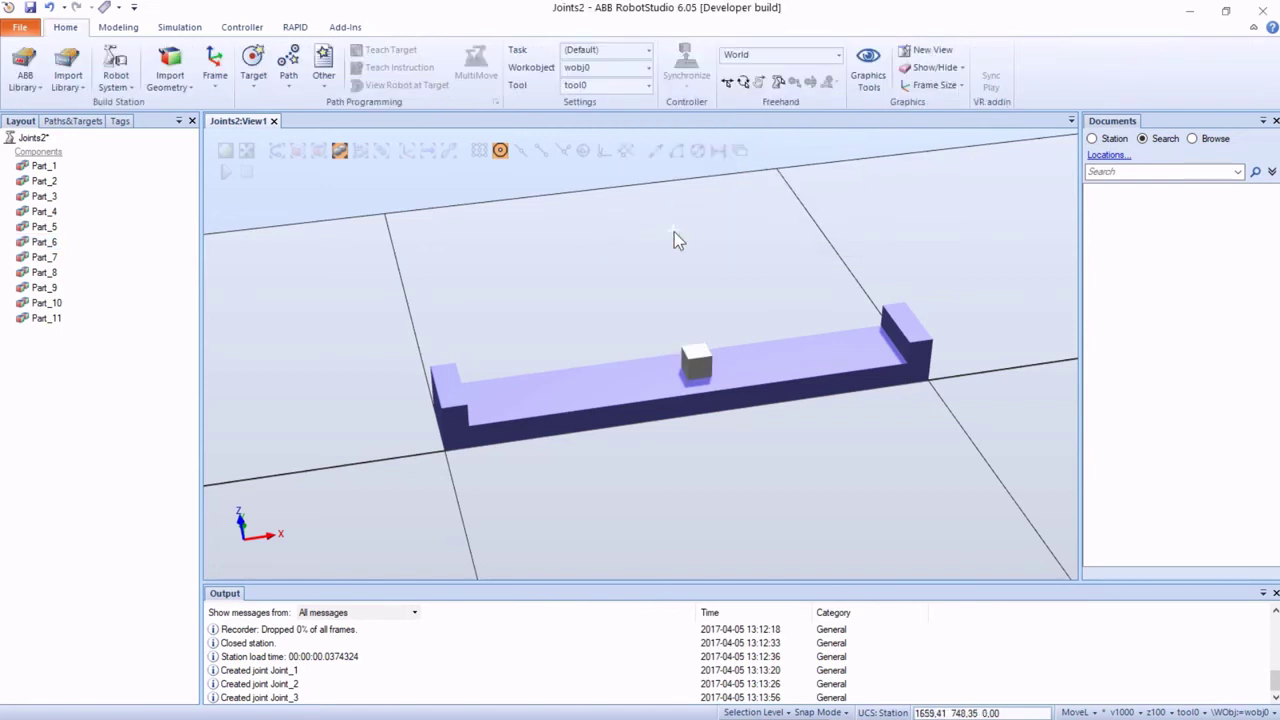
click(118, 27)
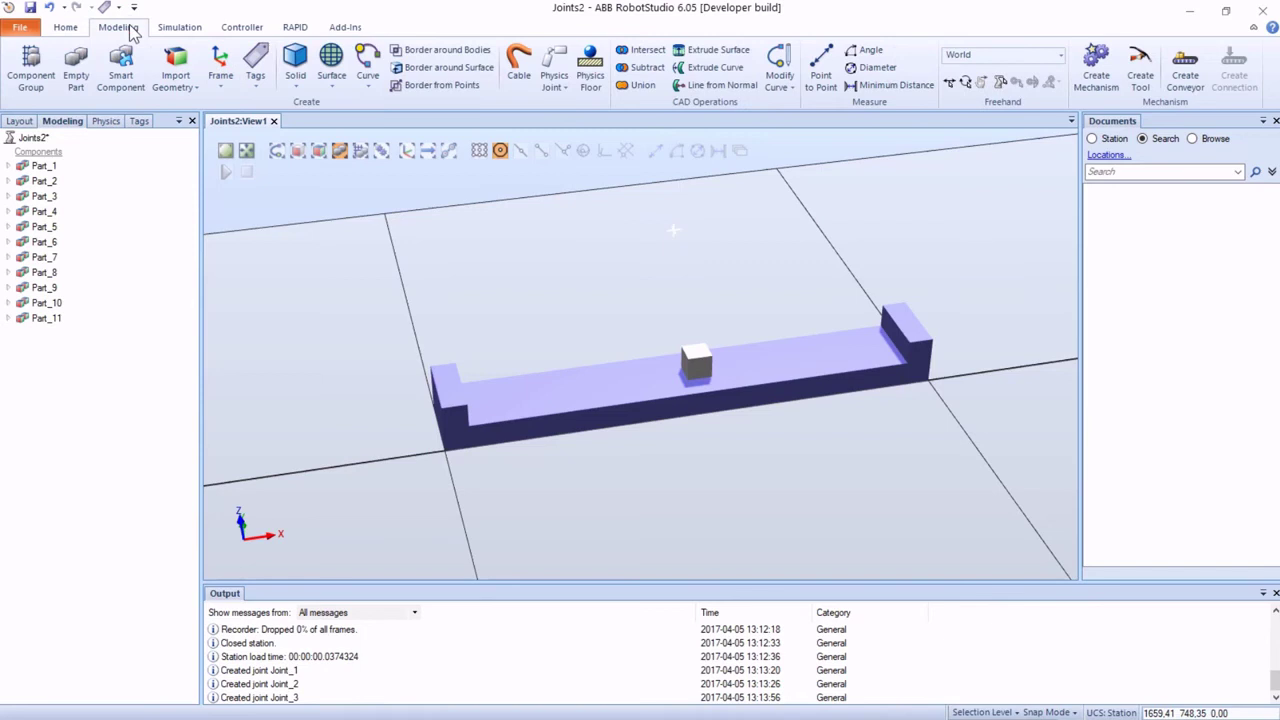
click(554, 70)
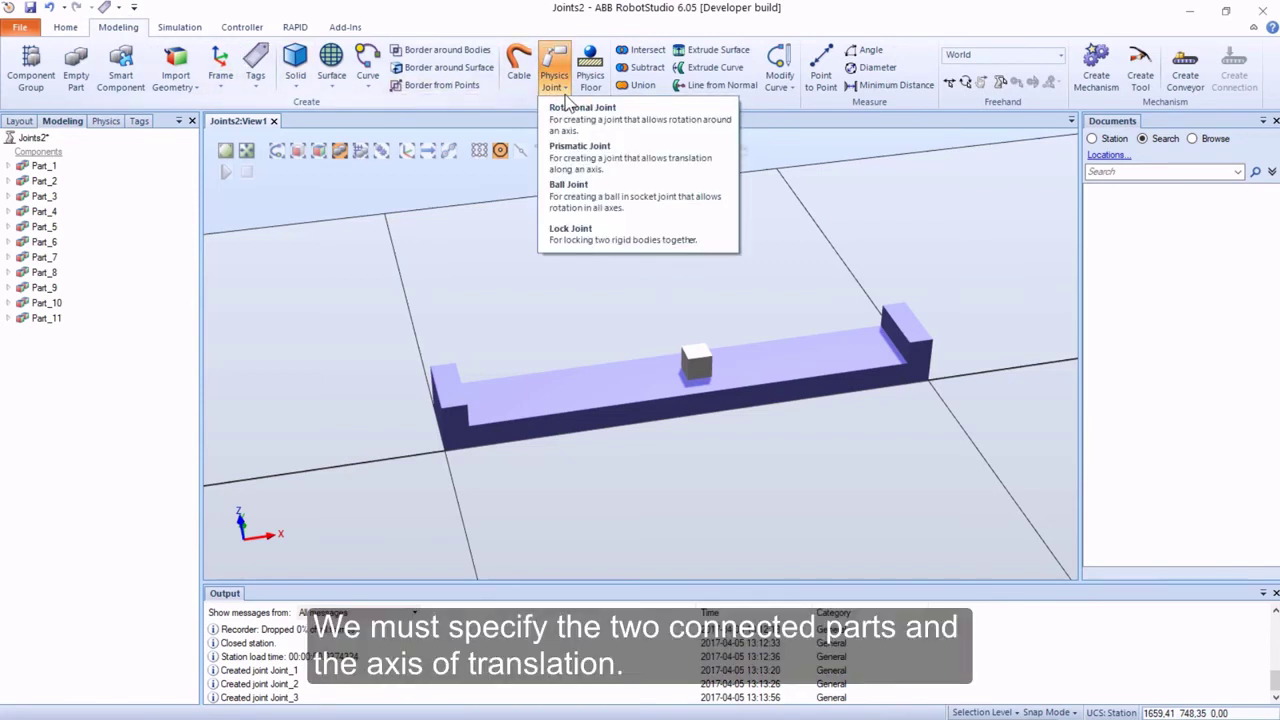
click(583, 160)
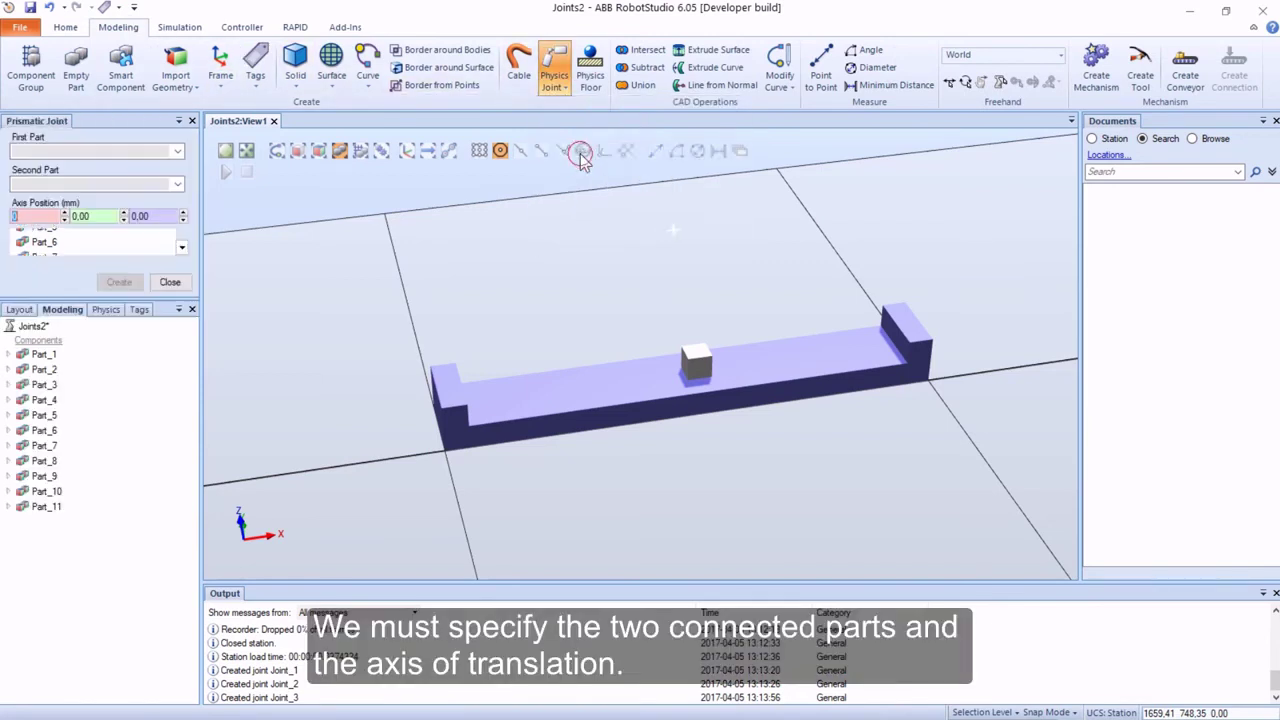
click(152, 151)
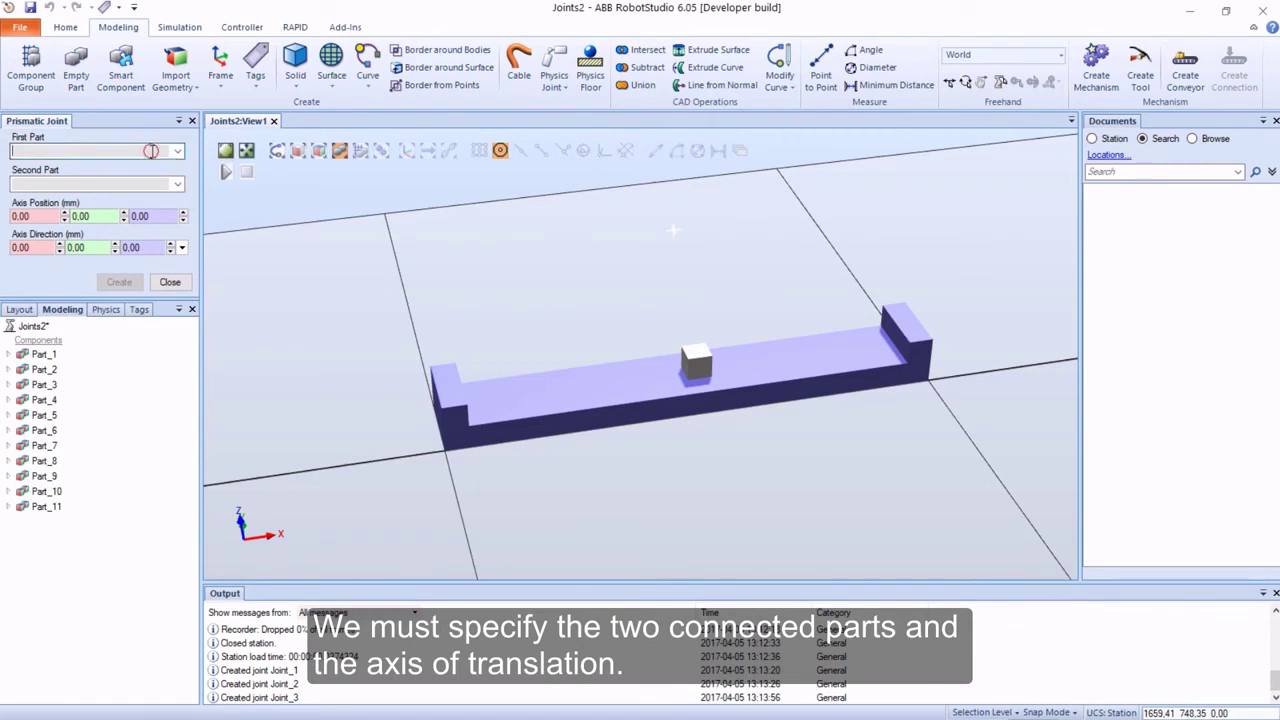
click(622, 391)
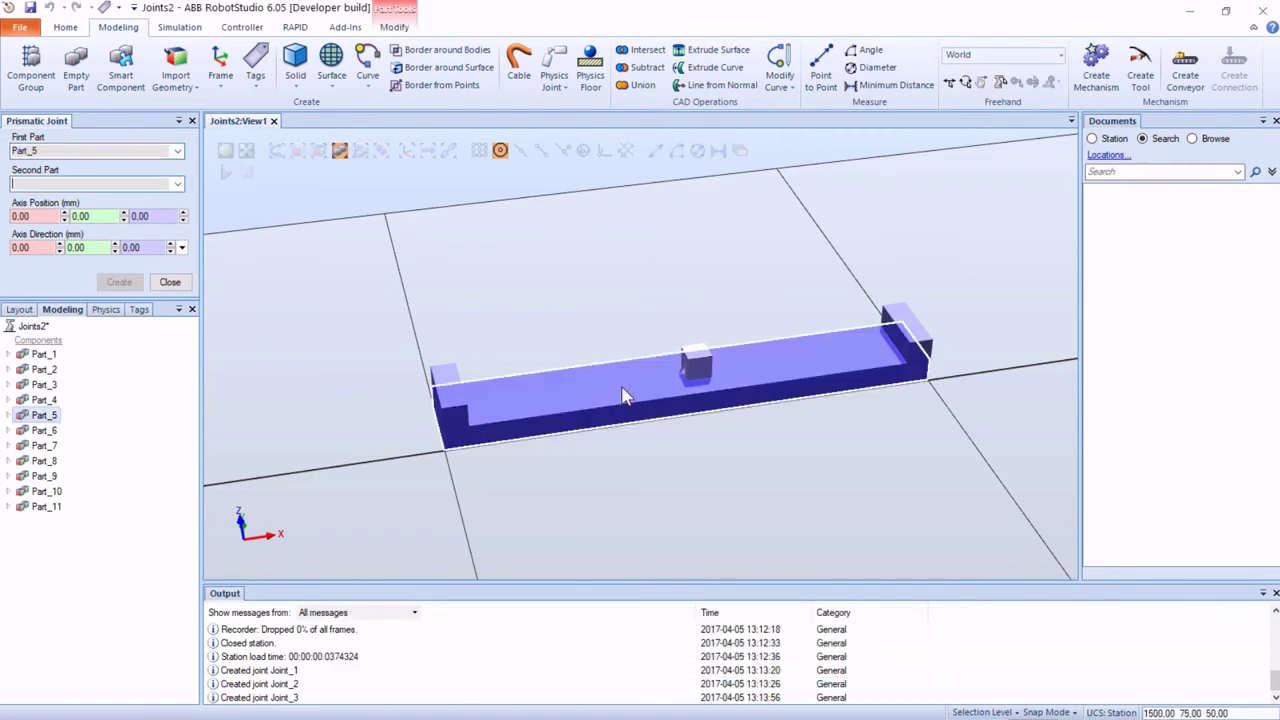
click(136, 186)
click(697, 365)
Place the axis at 1500, 75, 50 on the bar, set direction X to 1, and create Joint_4
scroll(440, 278, up, 3)
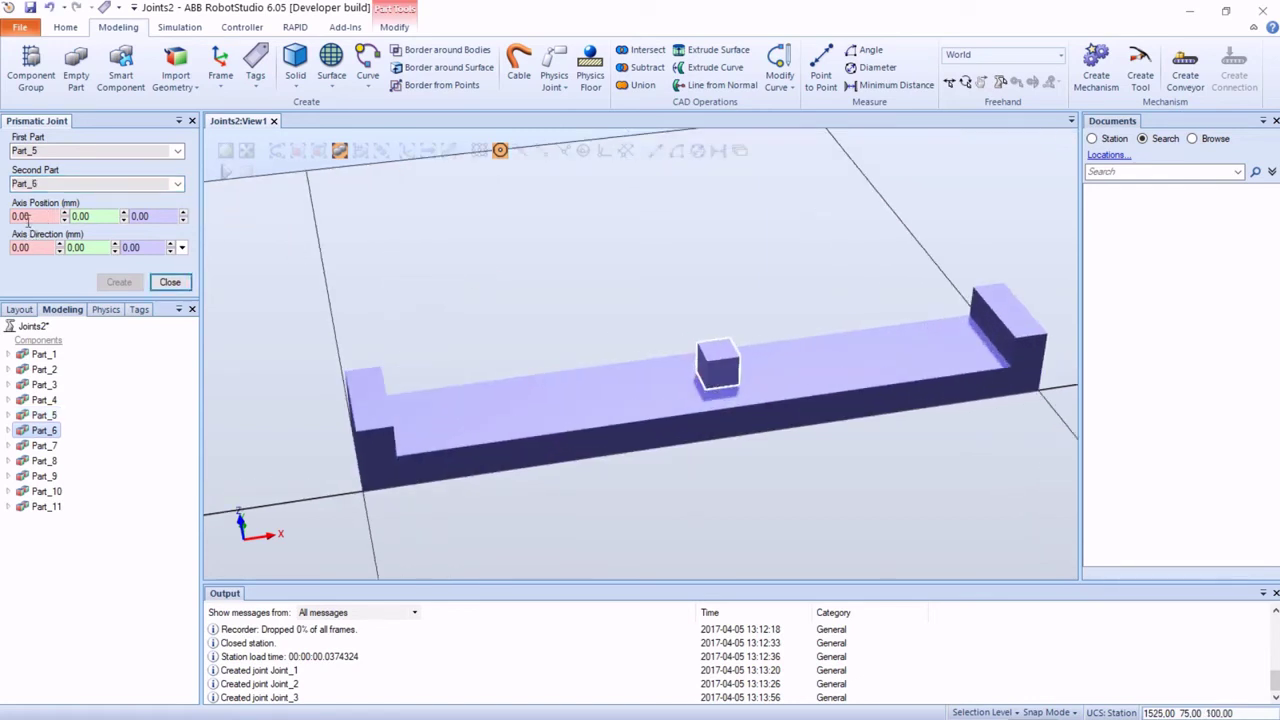
click(620, 390)
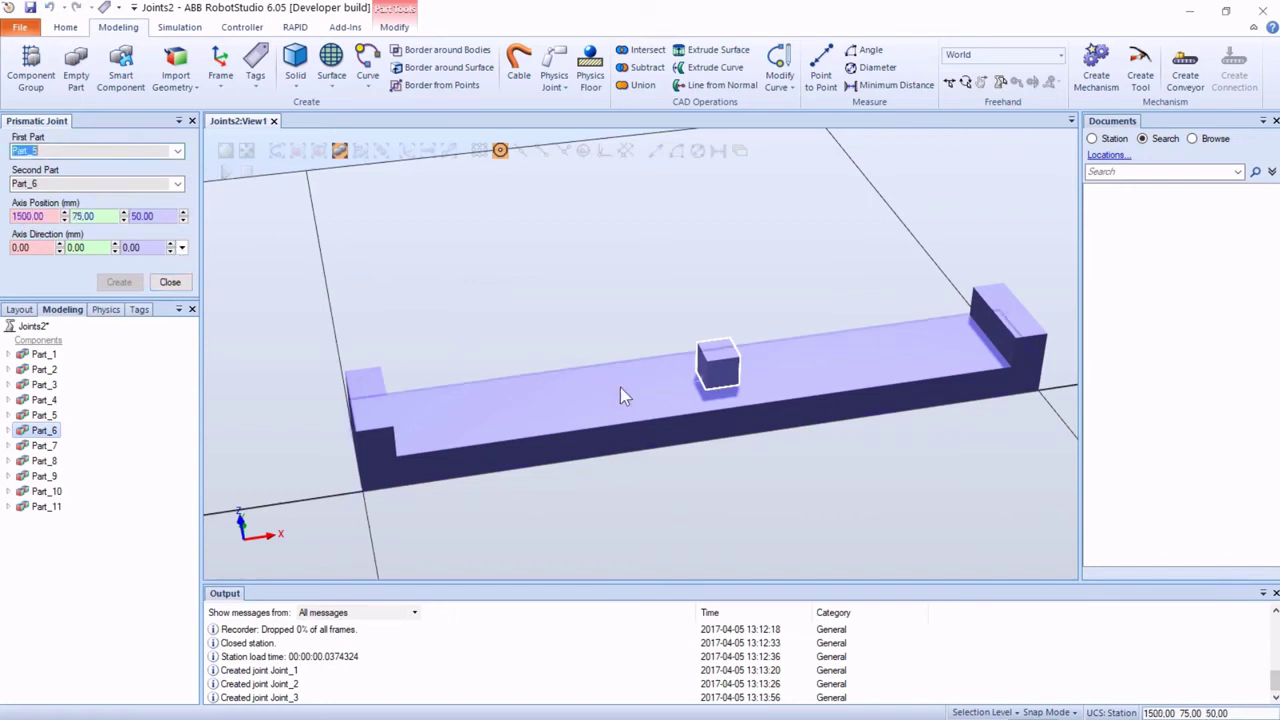
click(46, 250)
text(1)
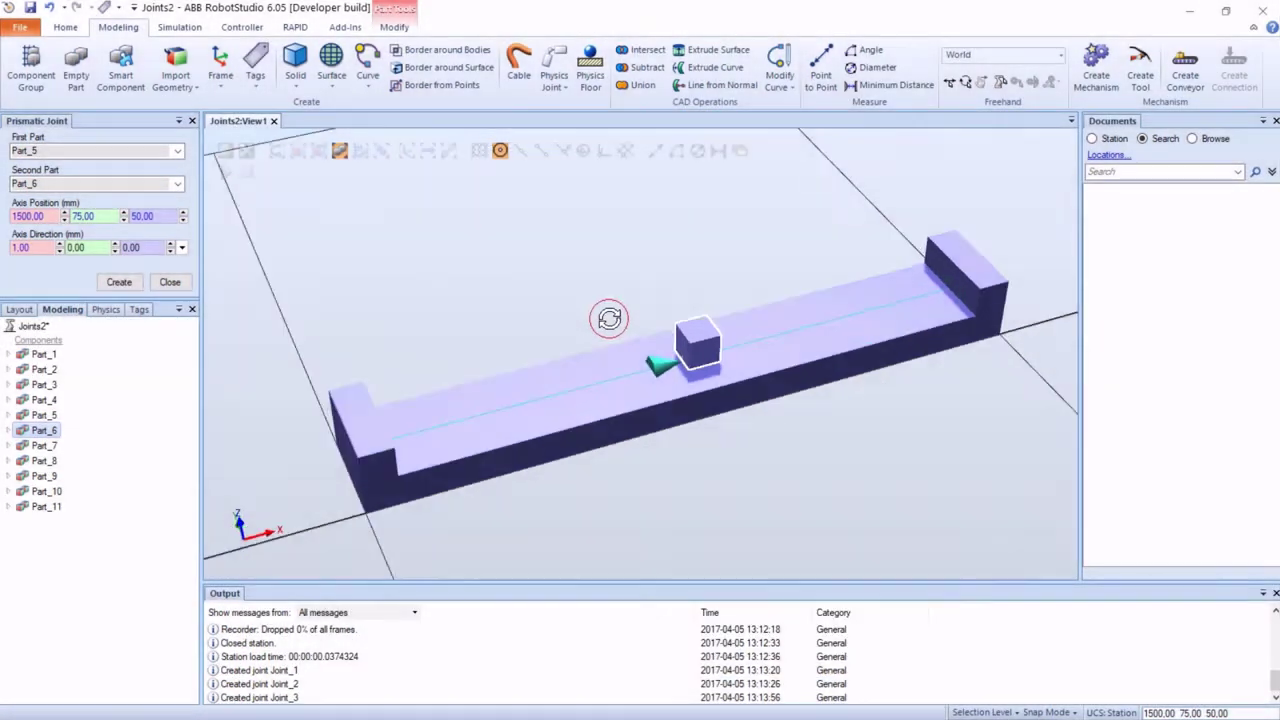
ctrl+shift+drag(608, 234, 607, 318)
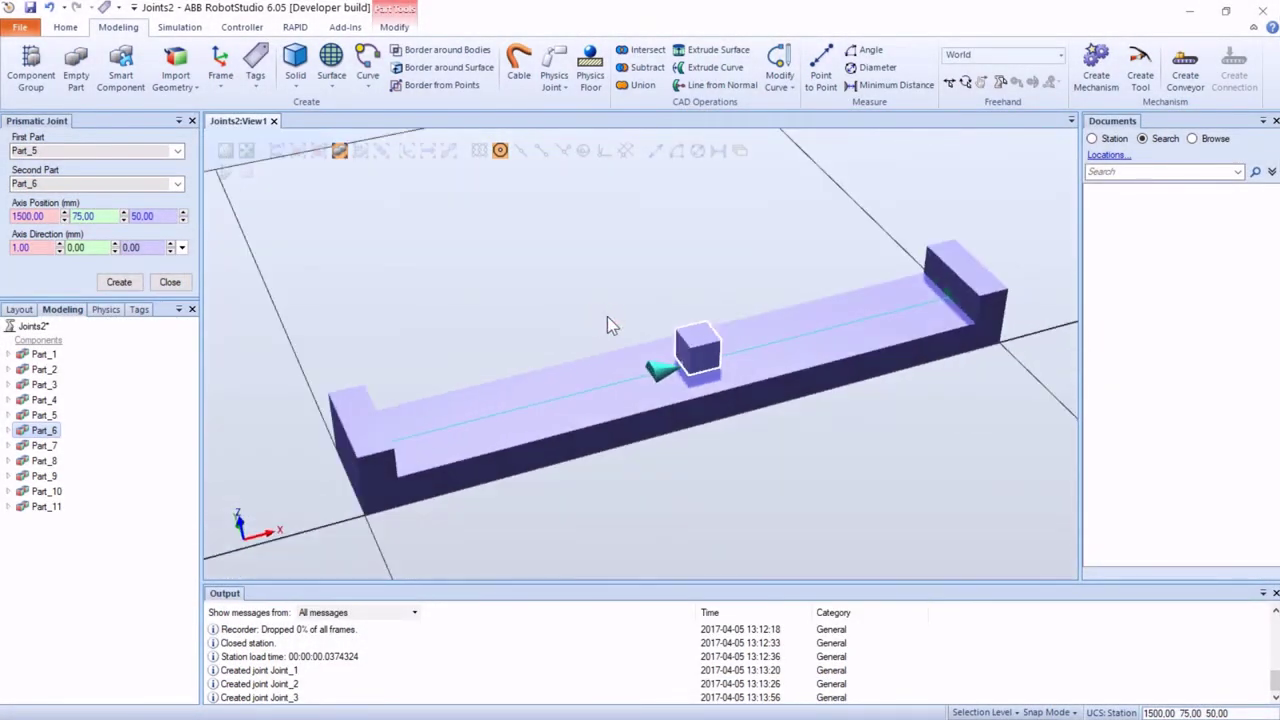
click(119, 283)
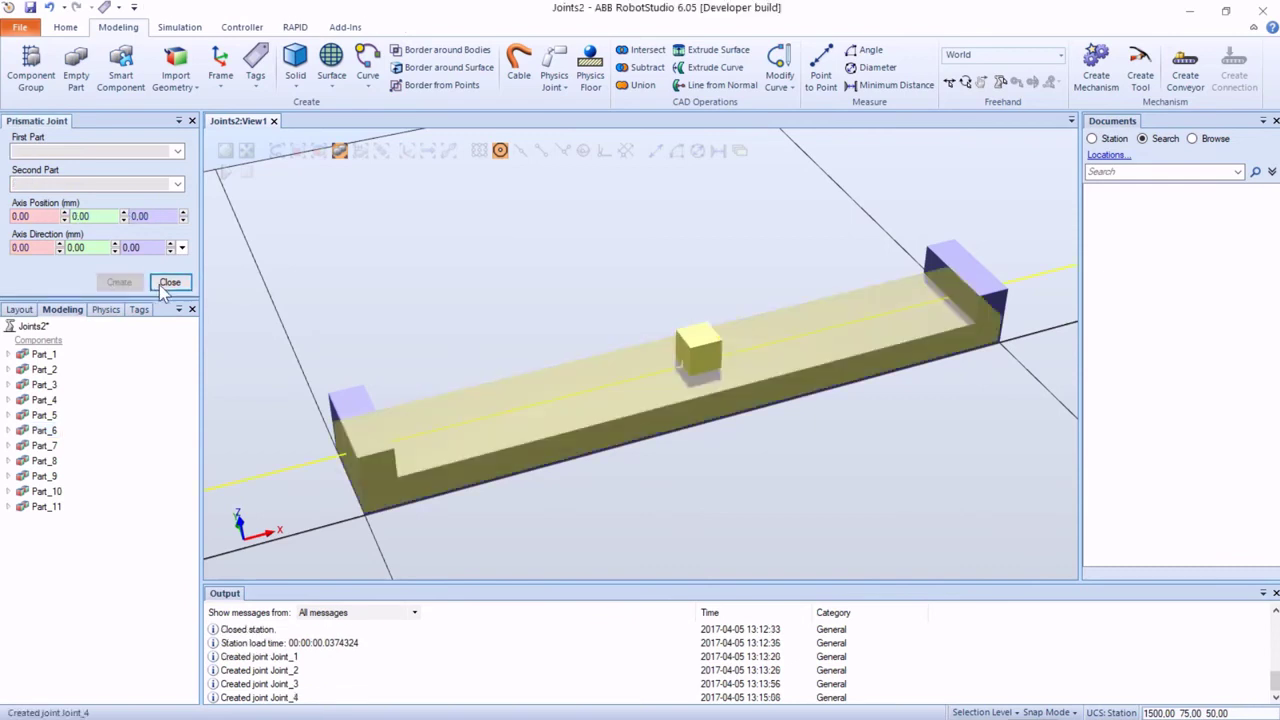
Drag cube Part_6 back and forth in simulation to confirm it slides only along the rail
click(170, 282)
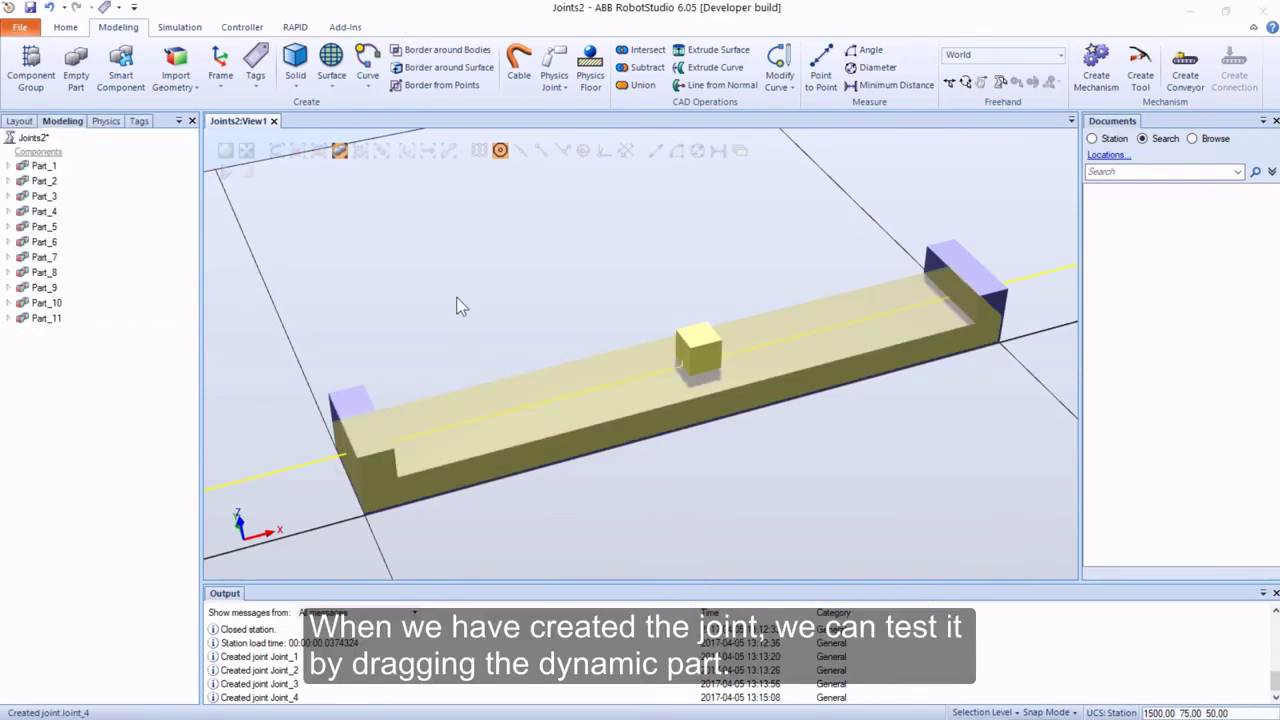
click(980, 83)
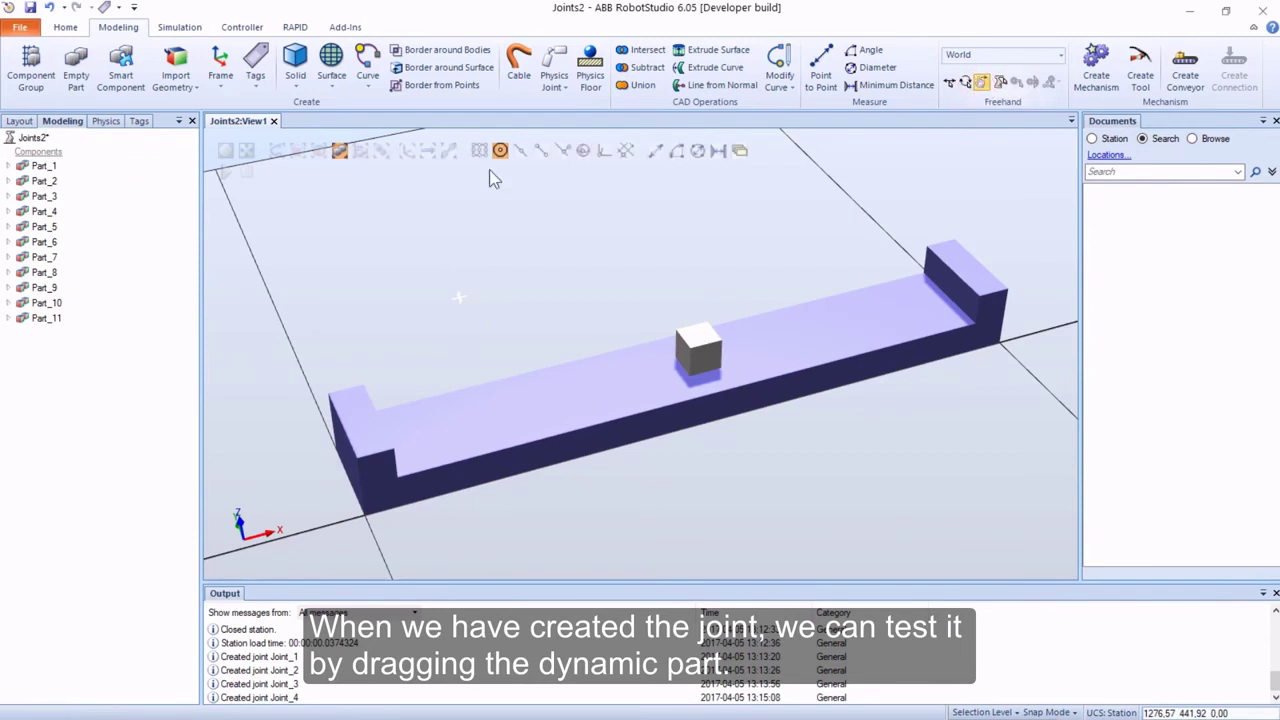
mouse_move(687, 345)
mouse_down()
mouse_move(805, 330)
mouse_move(409, 457)
mouse_move(606, 371)
mouse_move(300, 450)
mouse_up()
drag(402, 425, 795, 335)
click(245, 173)
drag(630, 375, 350, 458)
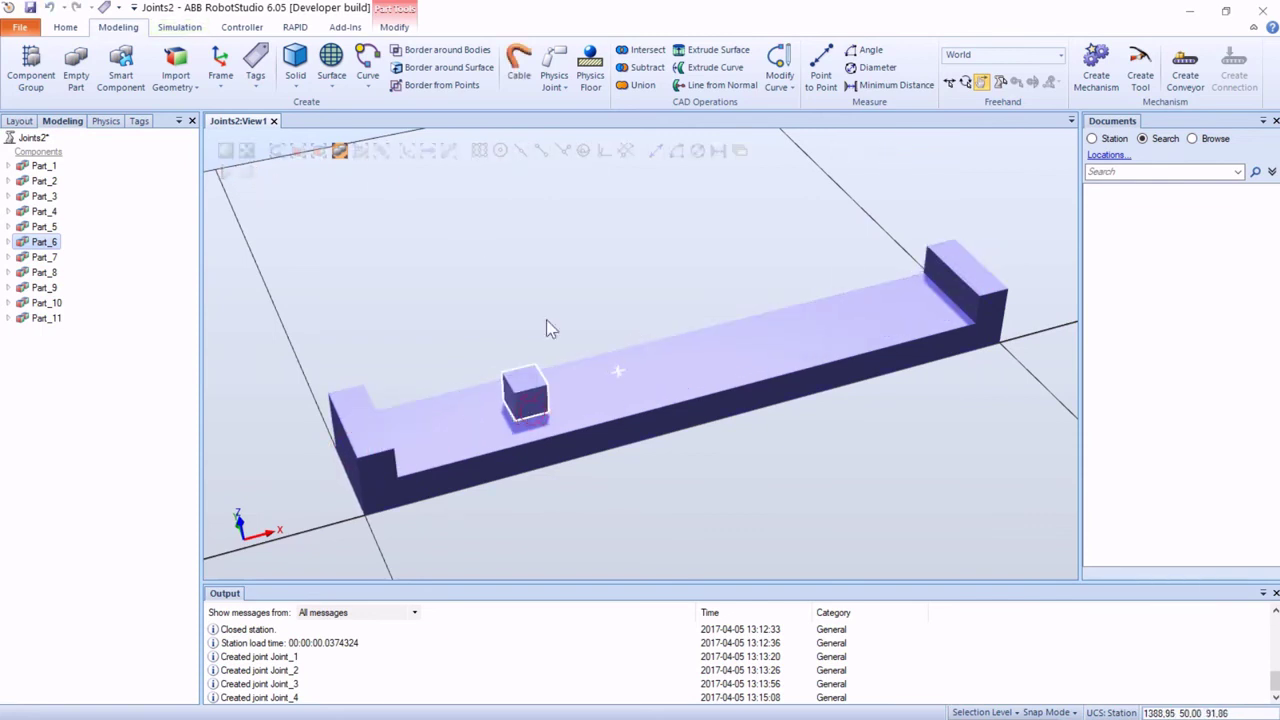
click(551, 284)
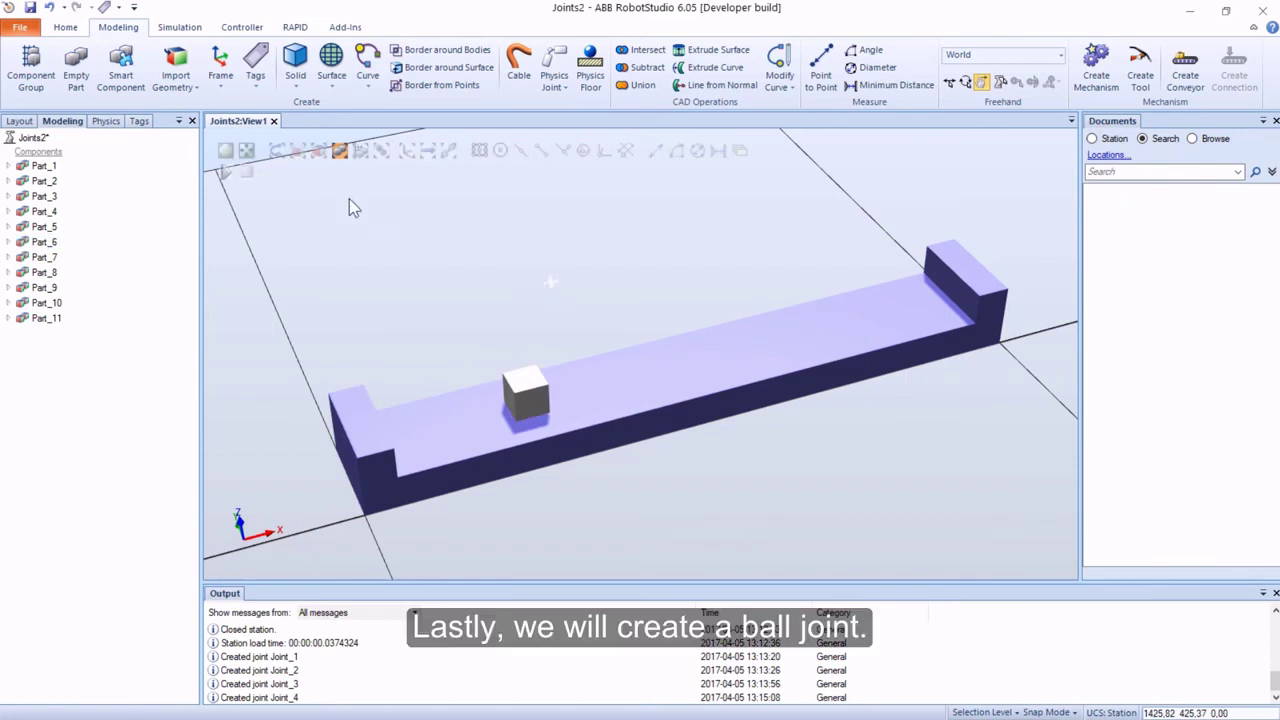
Bring the cylinder tower into view and set Part_9, Part_10 and Part_11 to Dynamic
scroll(840, 229, down, 3)
ctrl+drag(840, 229, 731, 243)
scroll(611, 253, up, 5)
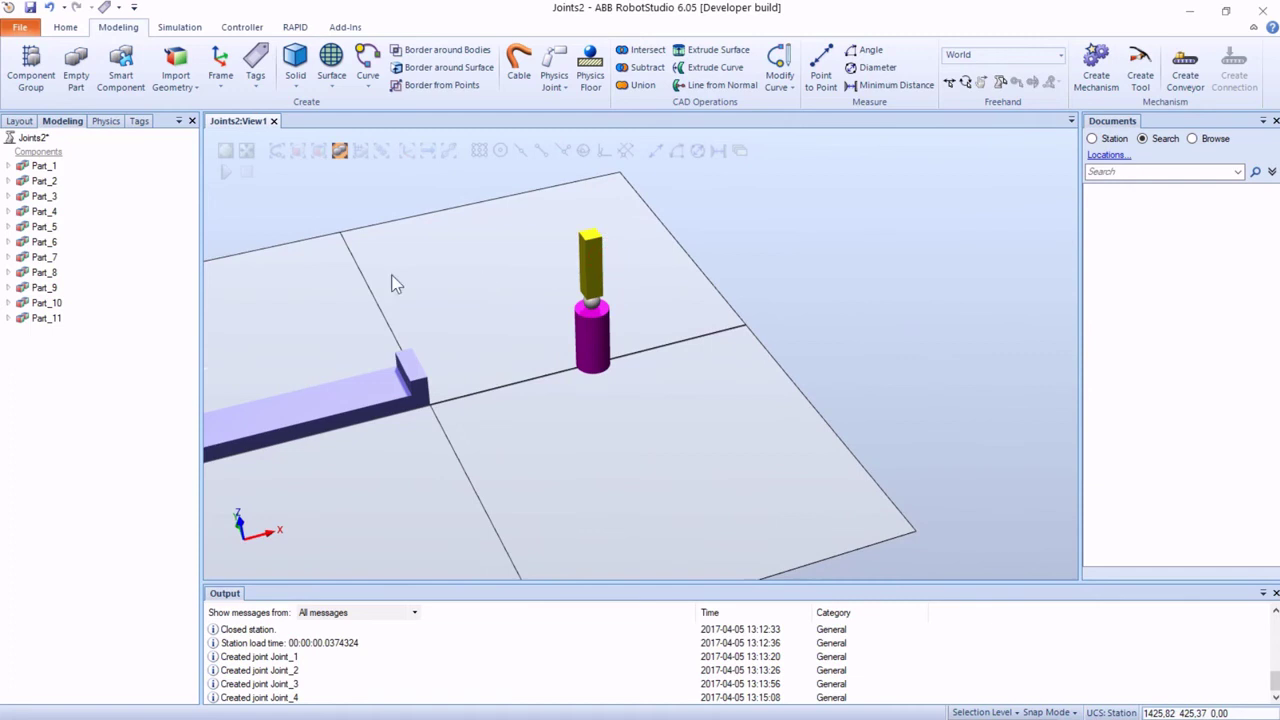
scroll(483, 280, up, 5)
ctrl+shift+drag(686, 323, 801, 393)
shift+drag(668, 383, 766, 457)
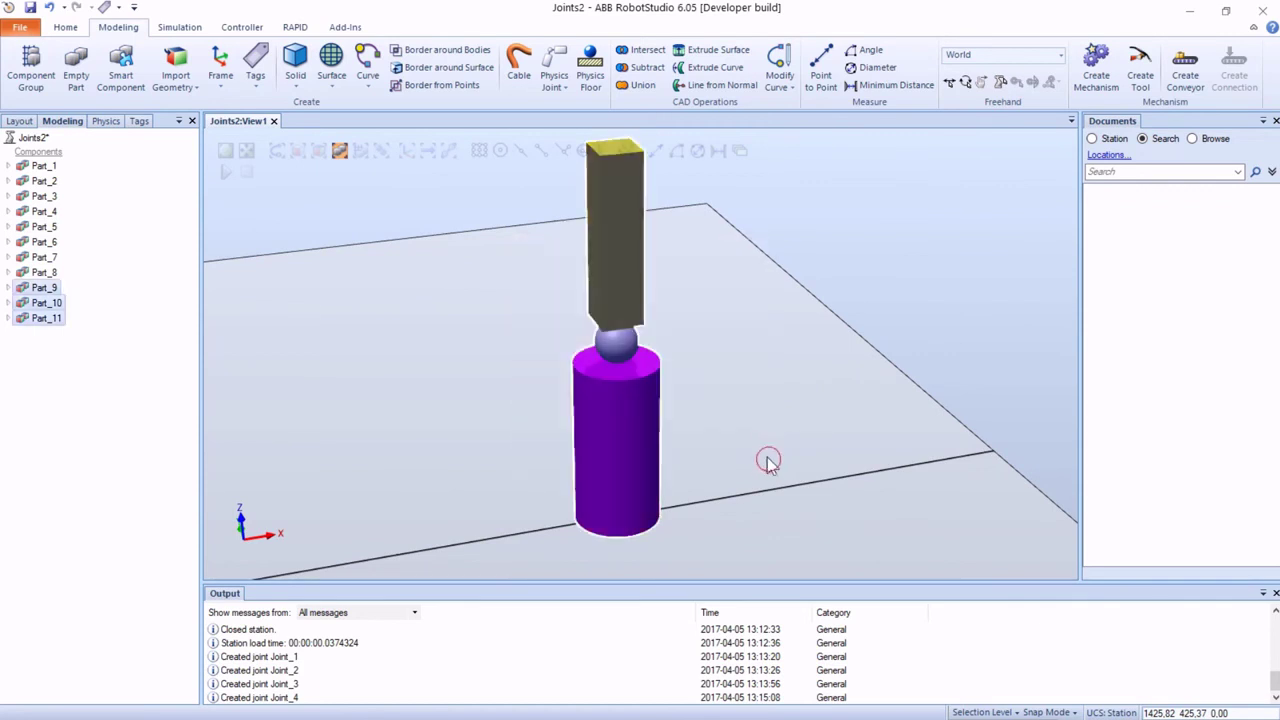
click(396, 28)
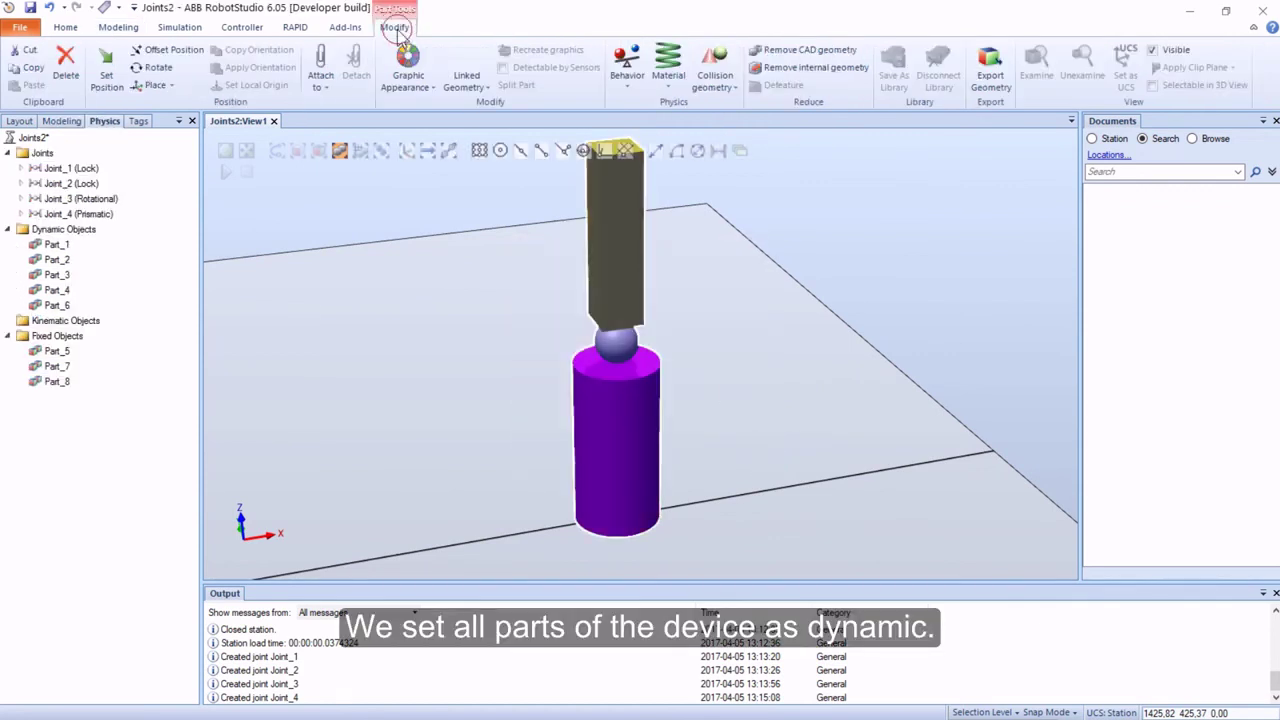
click(627, 72)
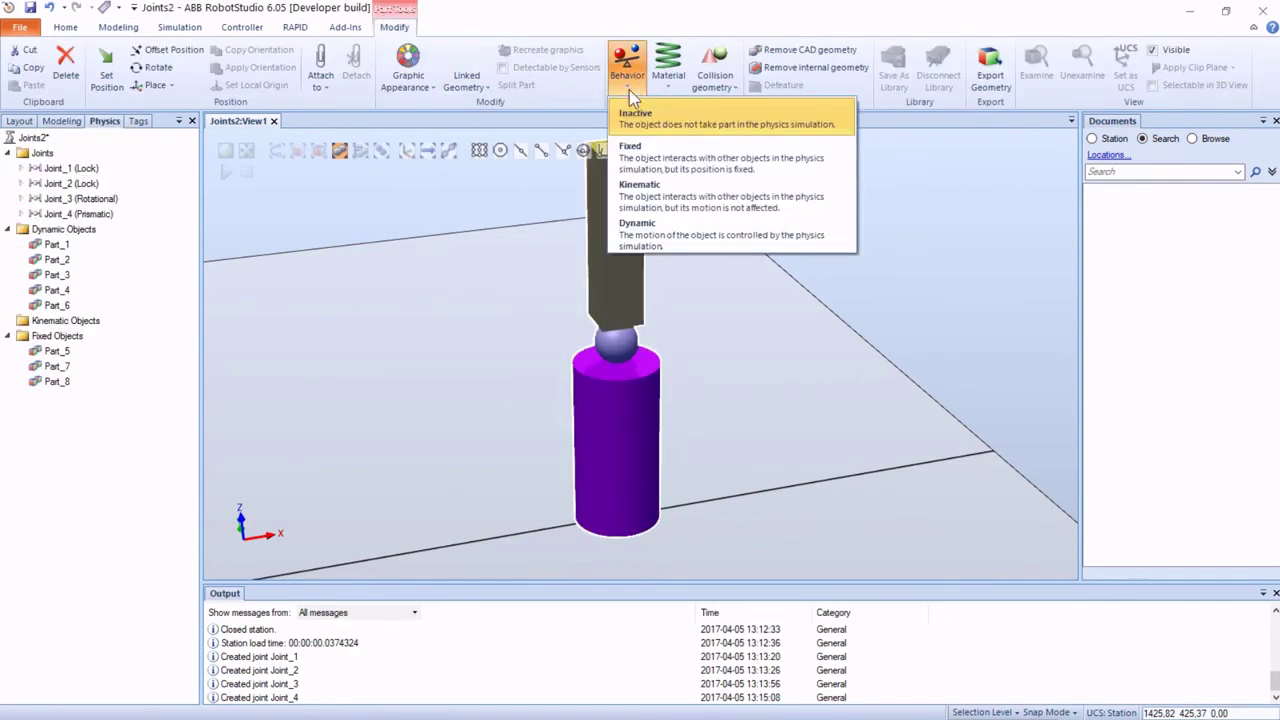
click(656, 238)
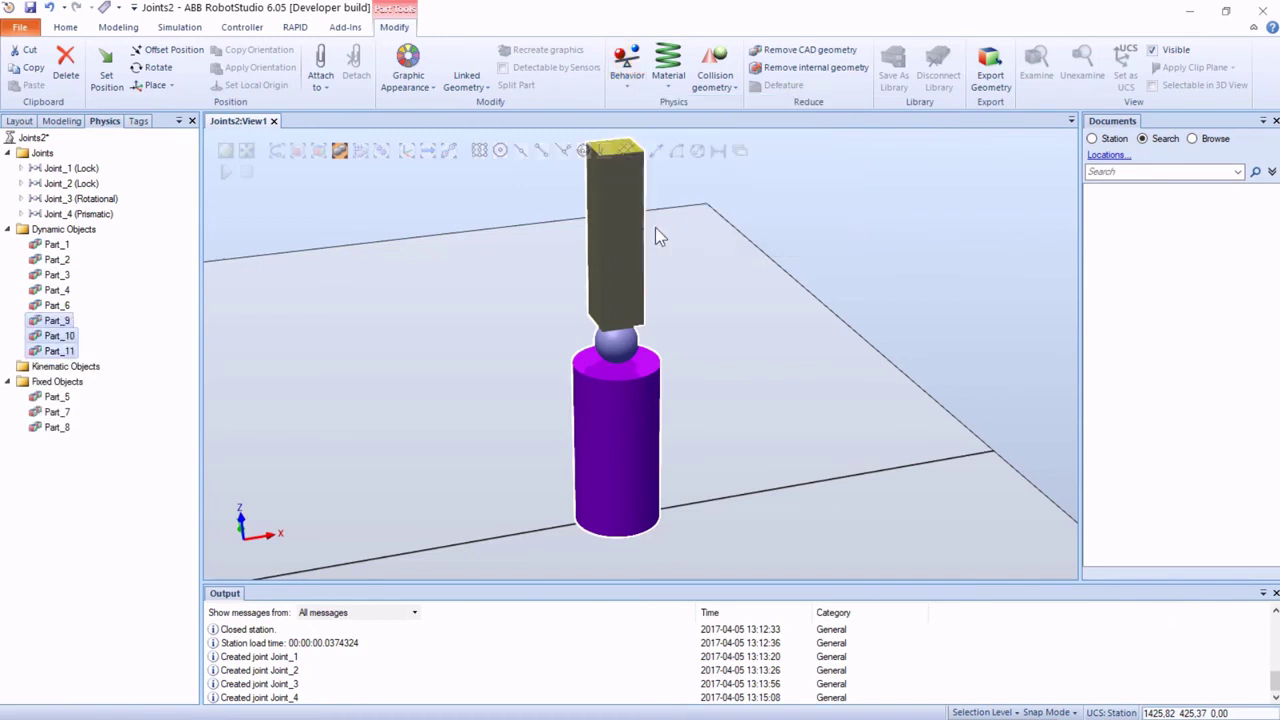
click(531, 255)
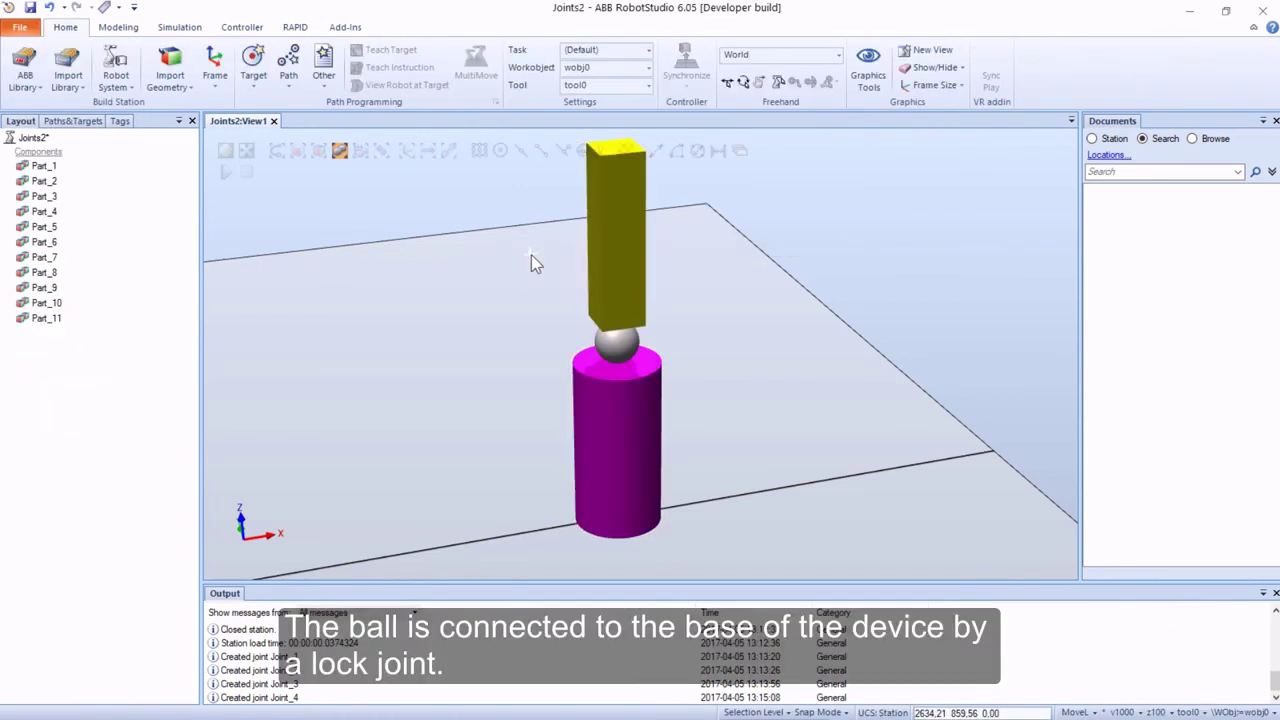
Create lock Joint_5 with cylinder Part_9 as first part and ball Part_10 as second
click(130, 28)
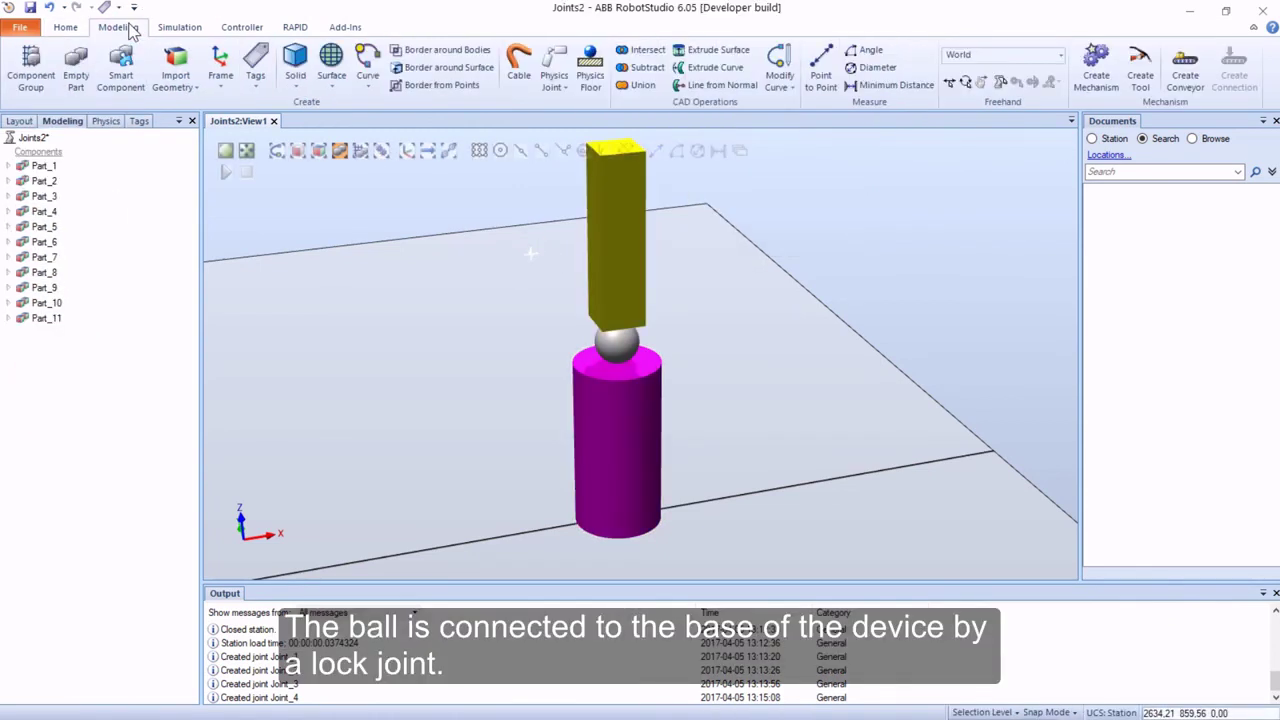
click(557, 86)
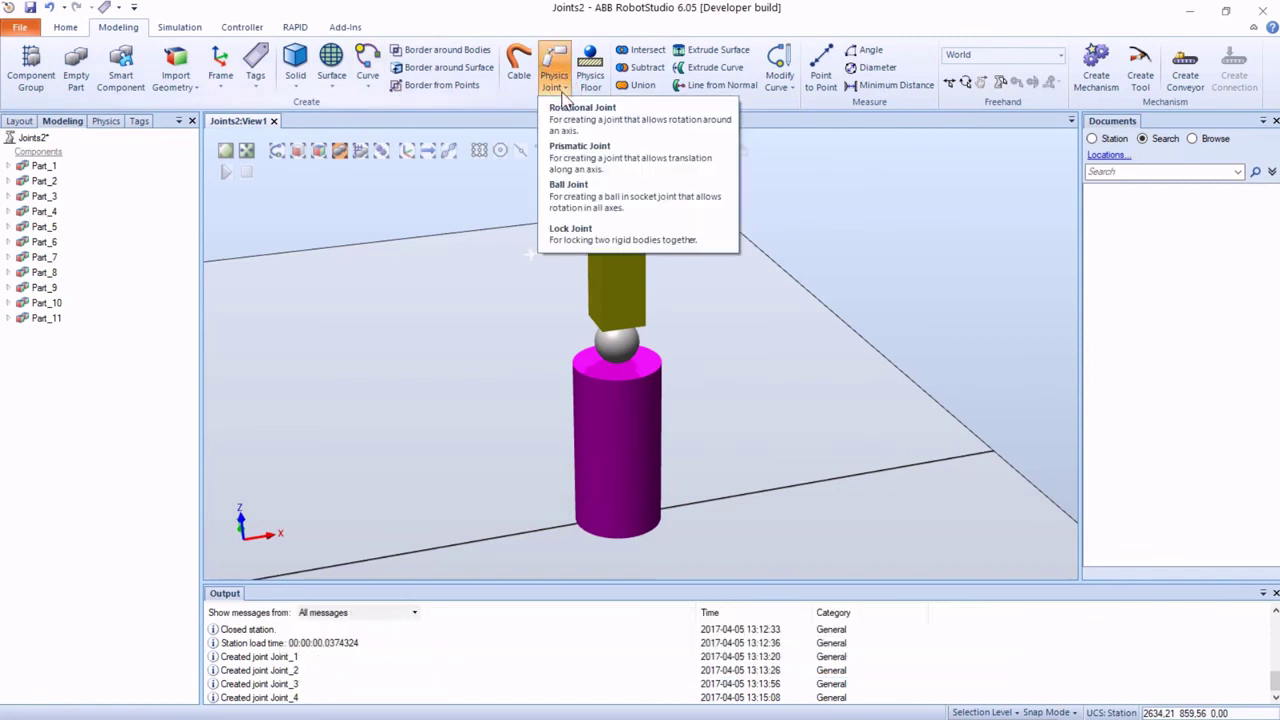
click(574, 234)
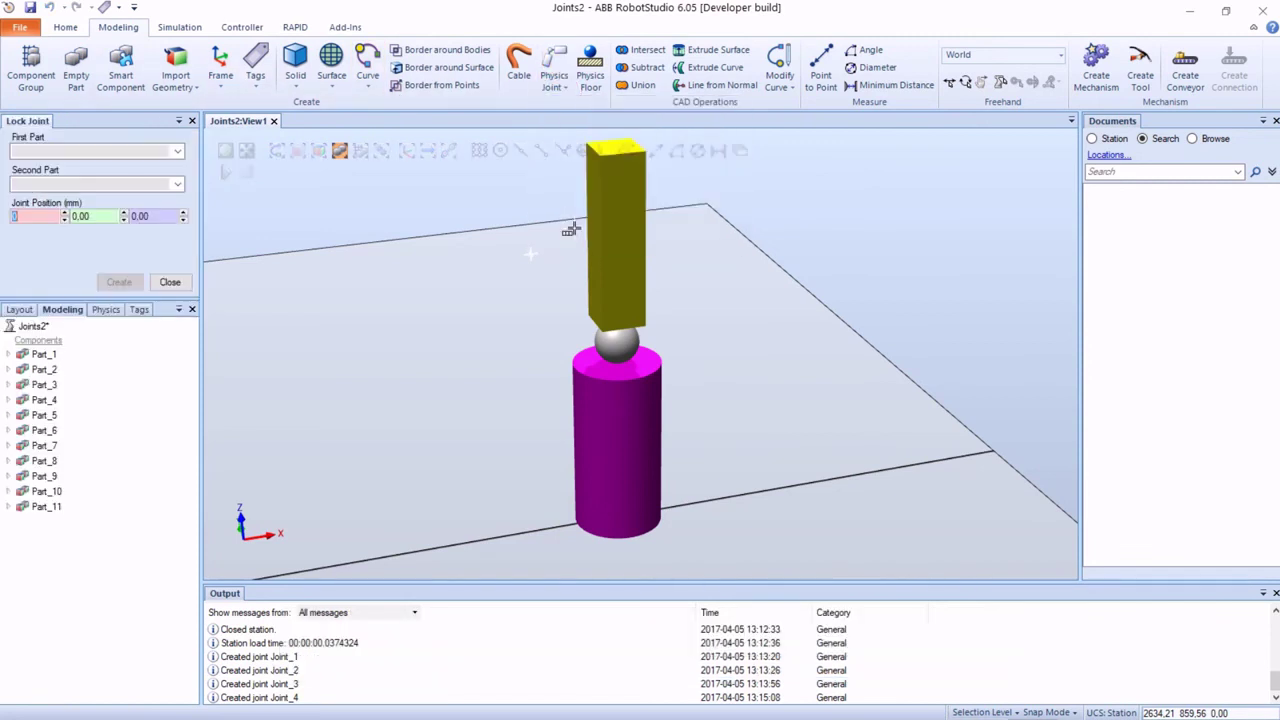
click(606, 470)
click(617, 346)
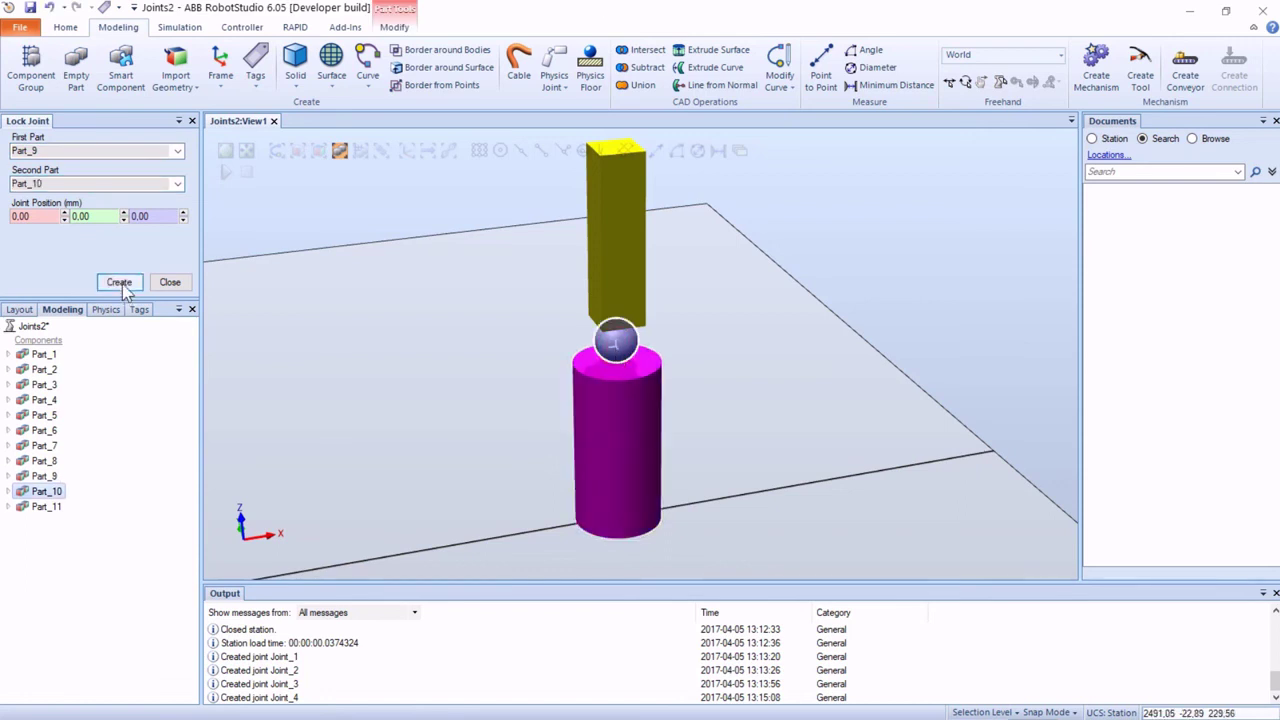
click(122, 285)
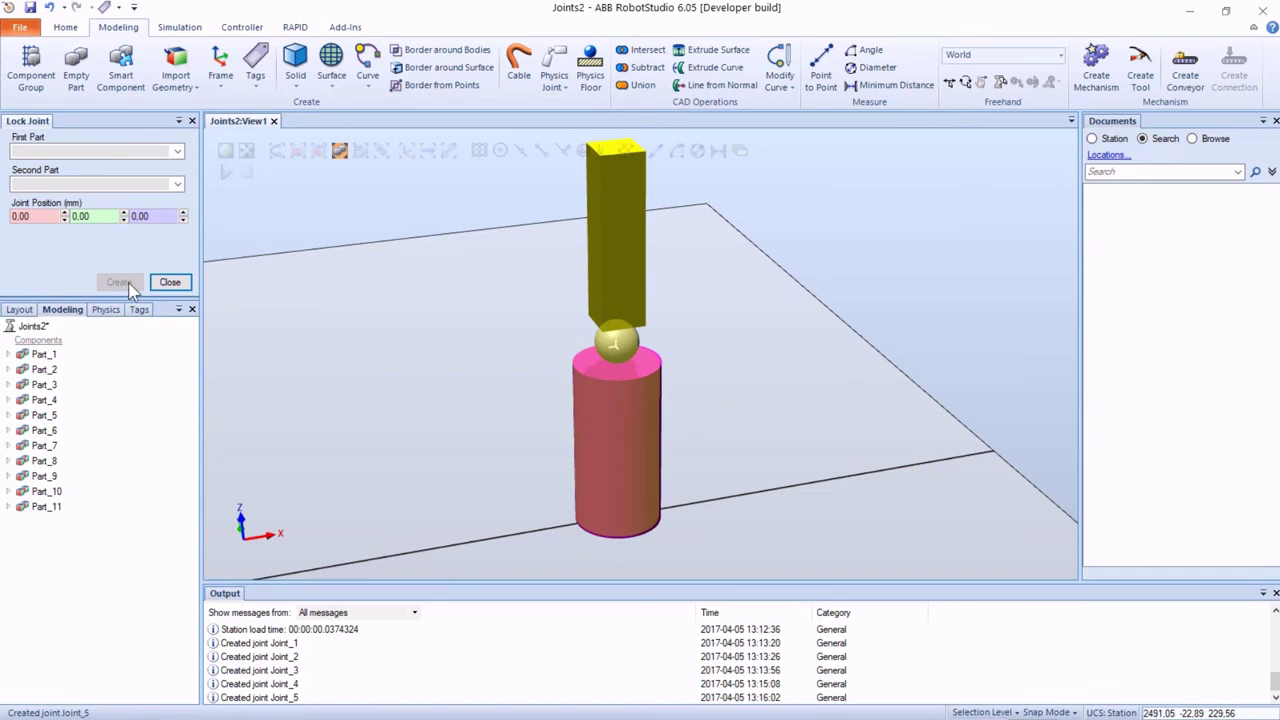
Start a ball joint with the ball Part_10 and the yellow block Part_11 as its parts
click(558, 90)
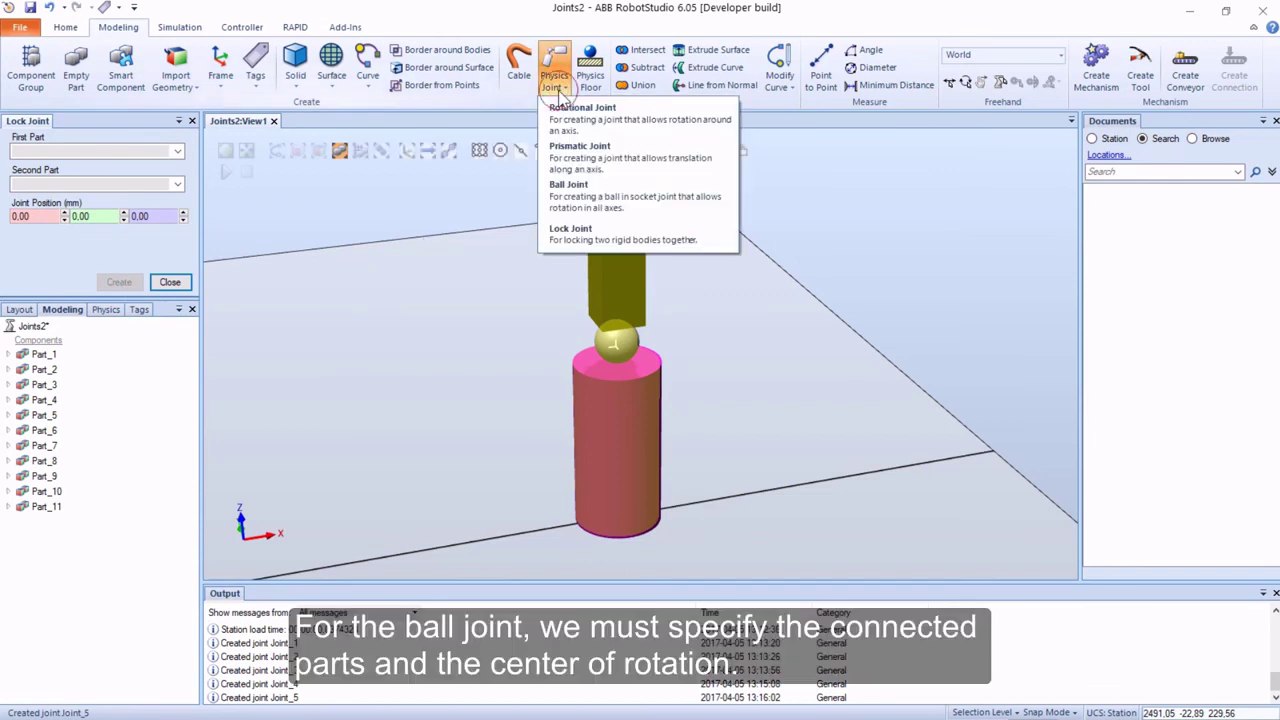
click(566, 196)
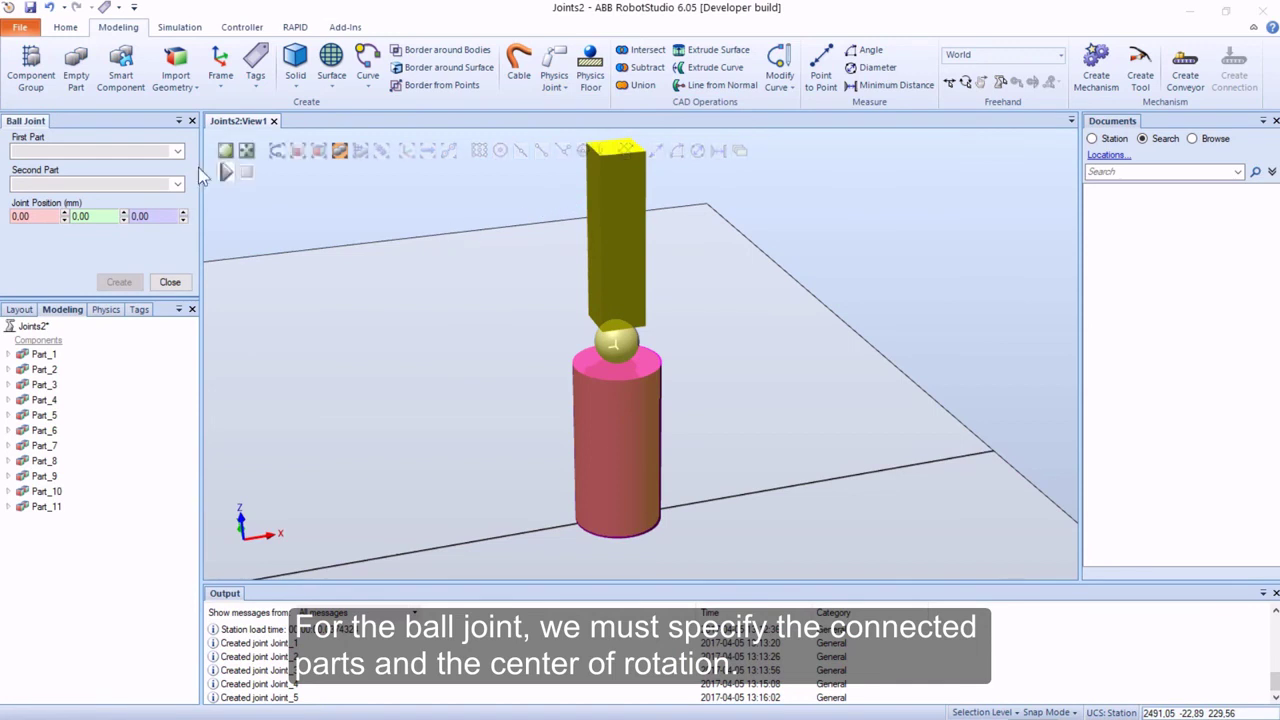
click(128, 152)
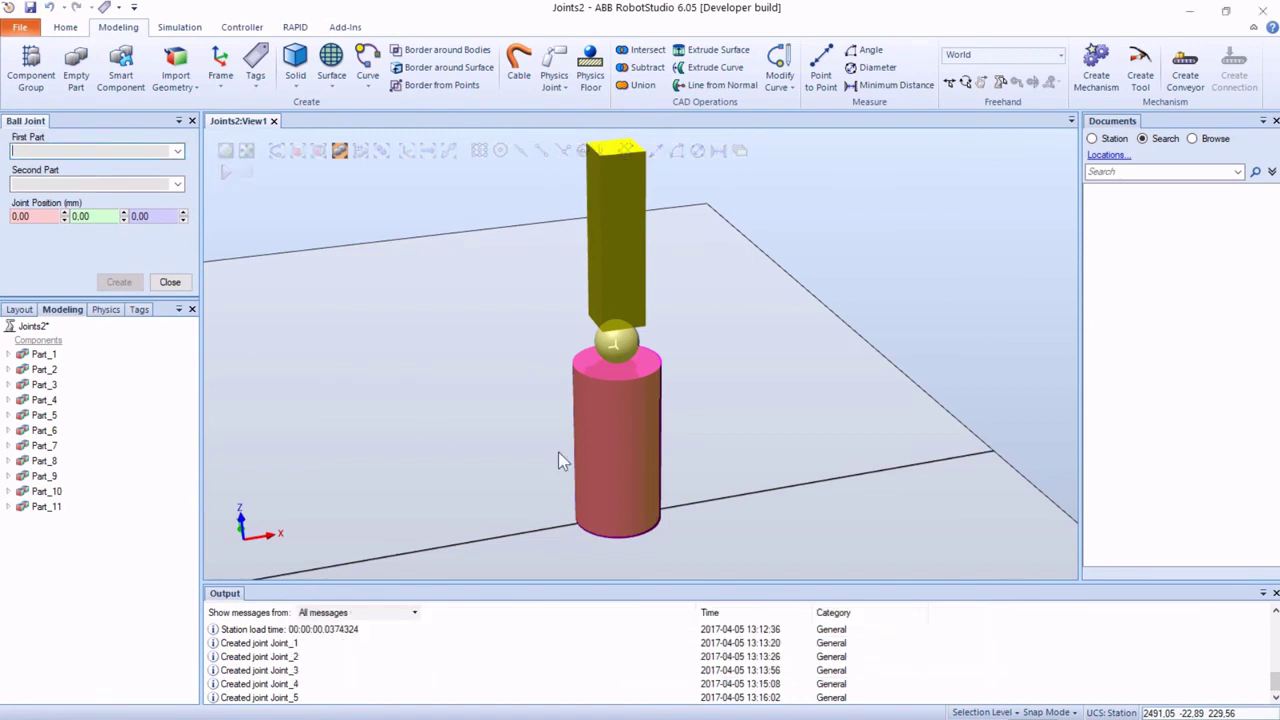
click(614, 350)
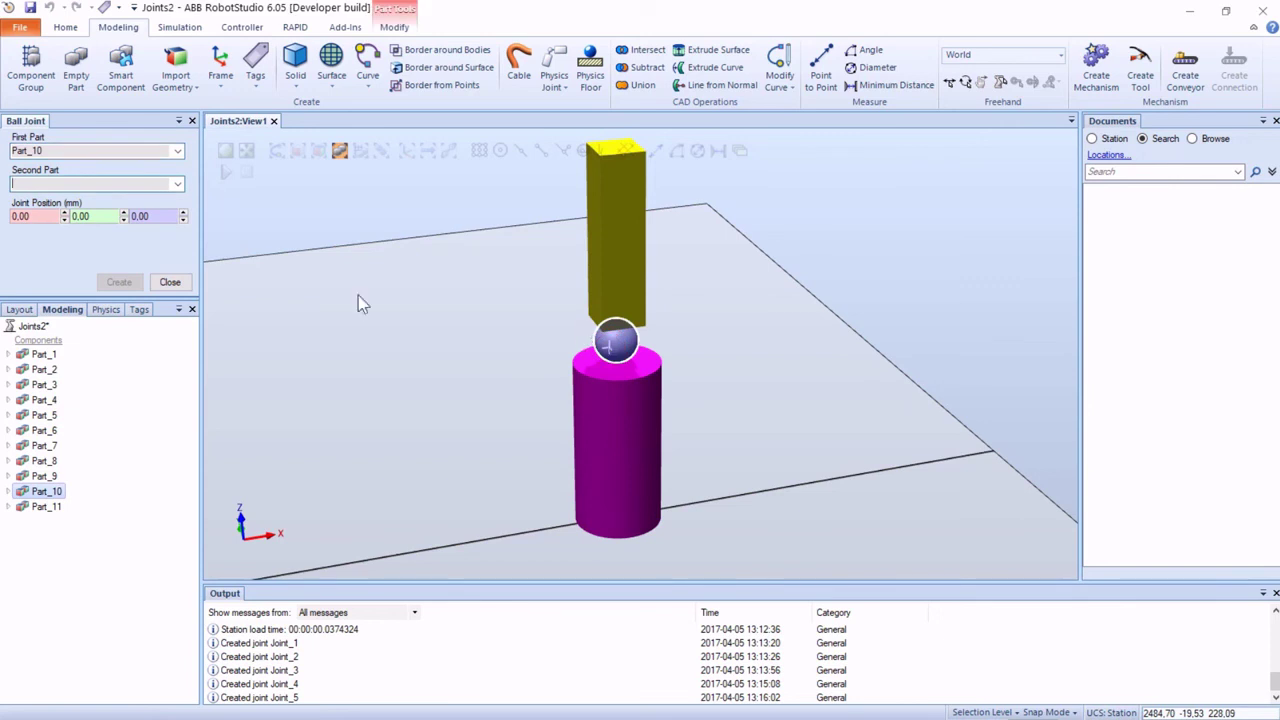
click(129, 185)
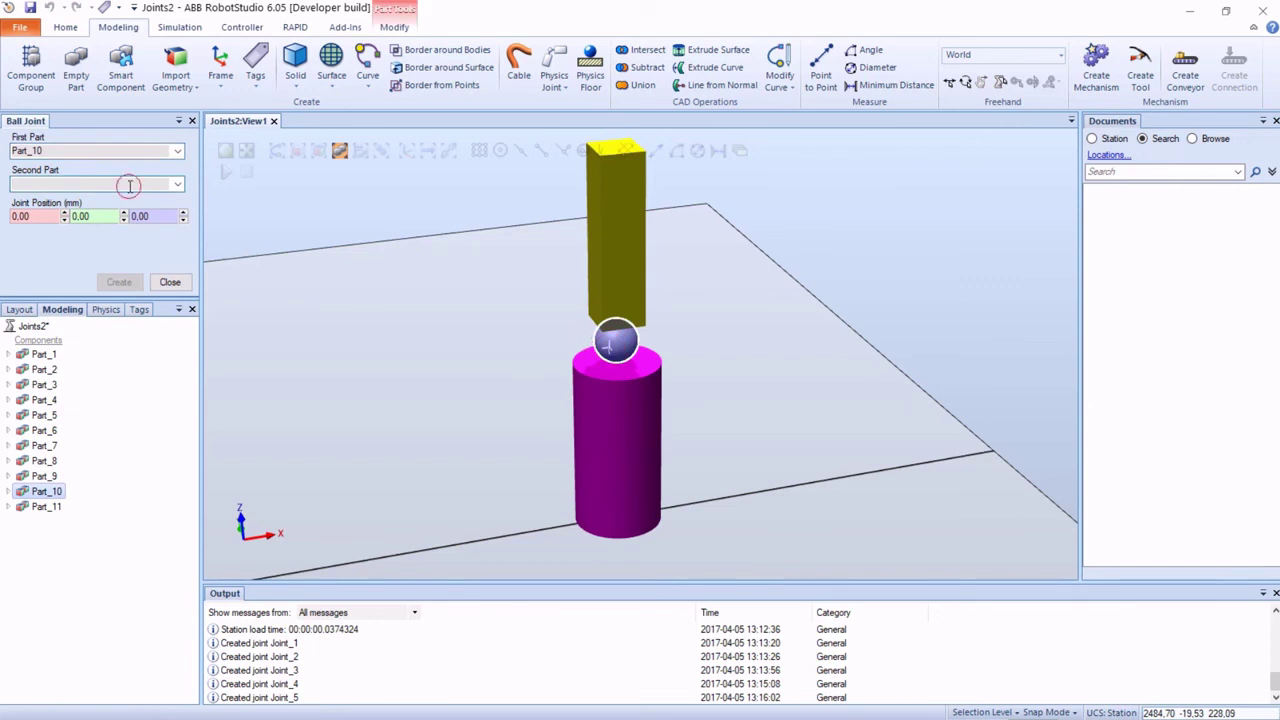
click(615, 259)
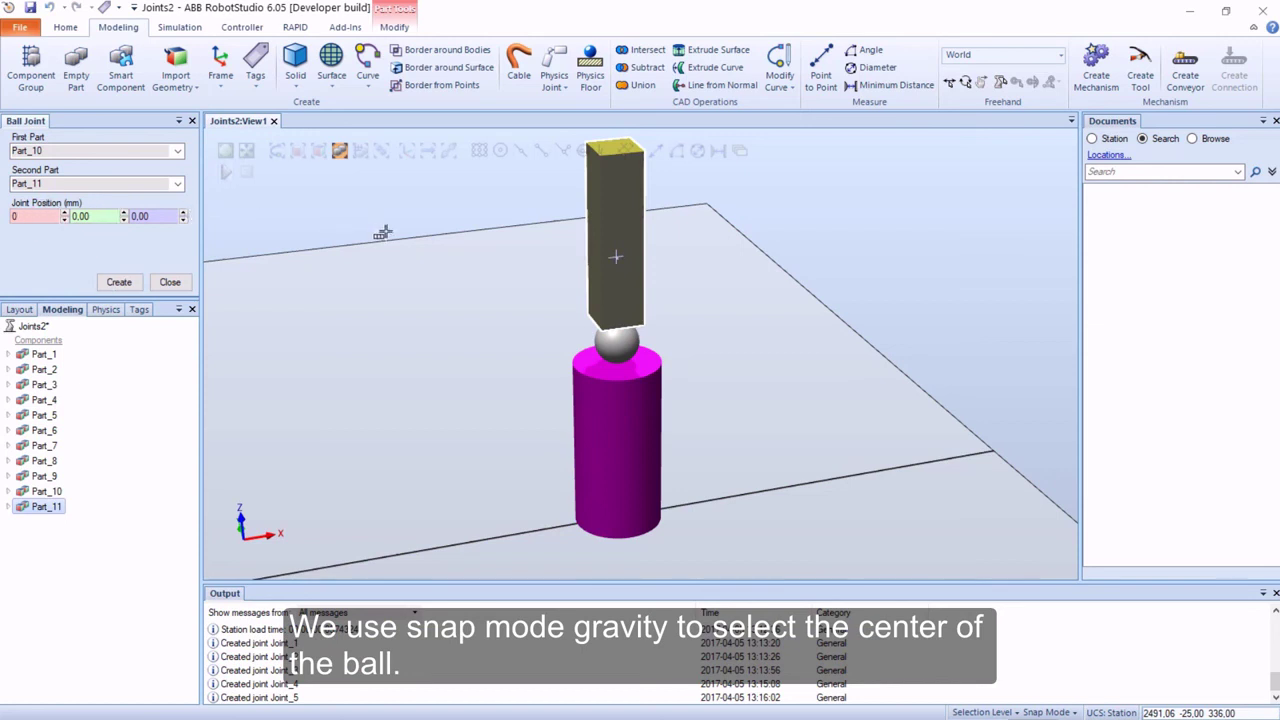
Snap the joint position to the ball's centre (2500, 0, 225) and create Joint_6
middle_drag(378, 234, 413, 242)
click(583, 150)
scroll(523, 317, up, 5)
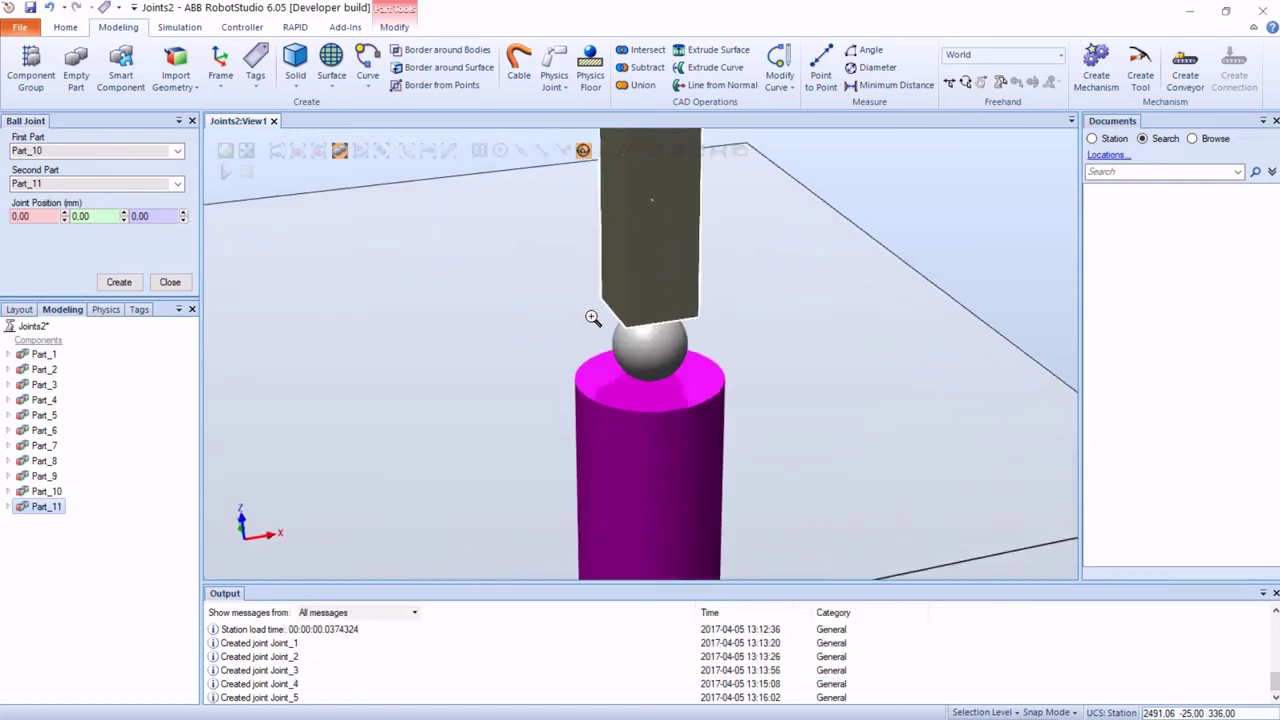
click(45, 216)
click(651, 360)
scroll(551, 350, down, 5)
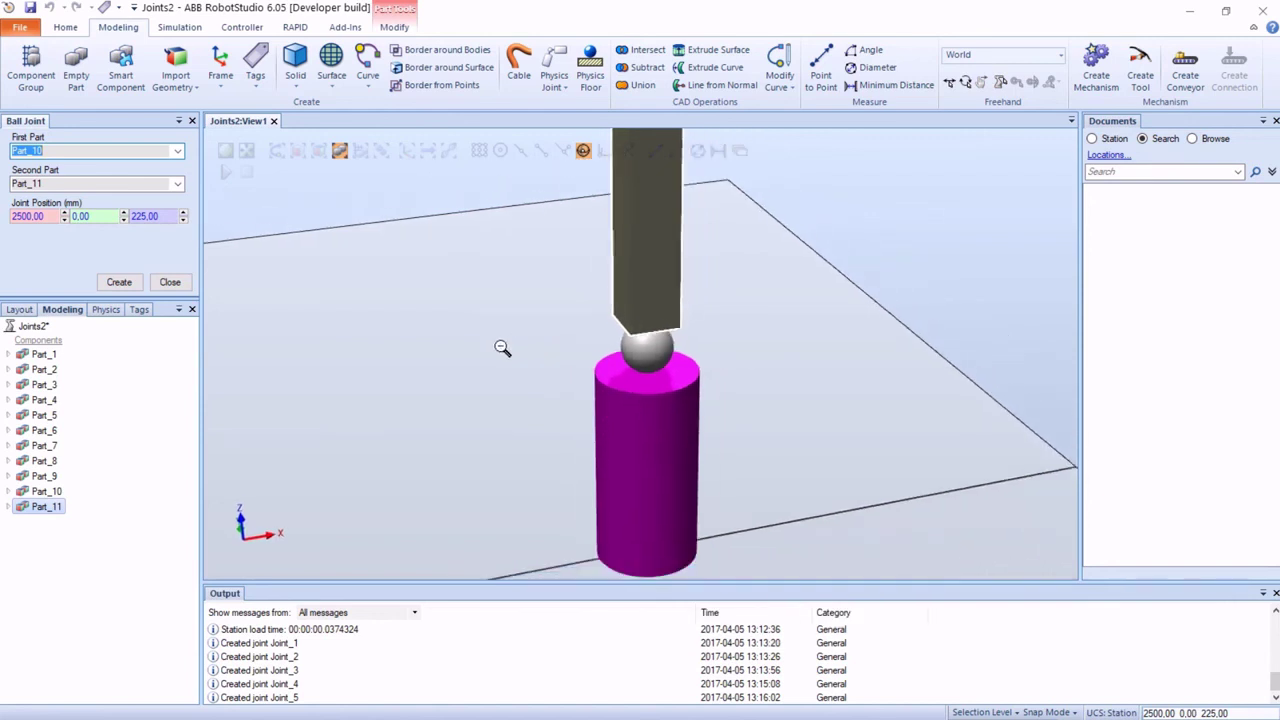
click(119, 283)
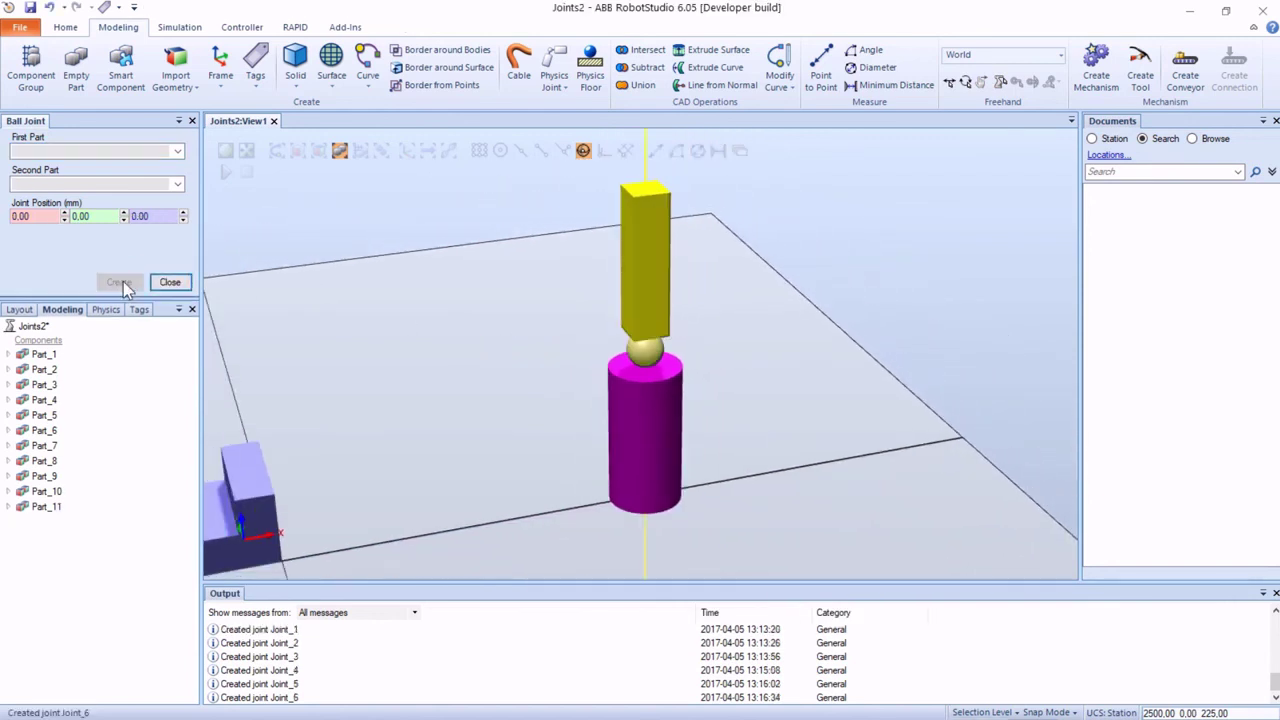
Enable dragging parts during simulation and run the simulation to test the ball joint
click(170, 282)
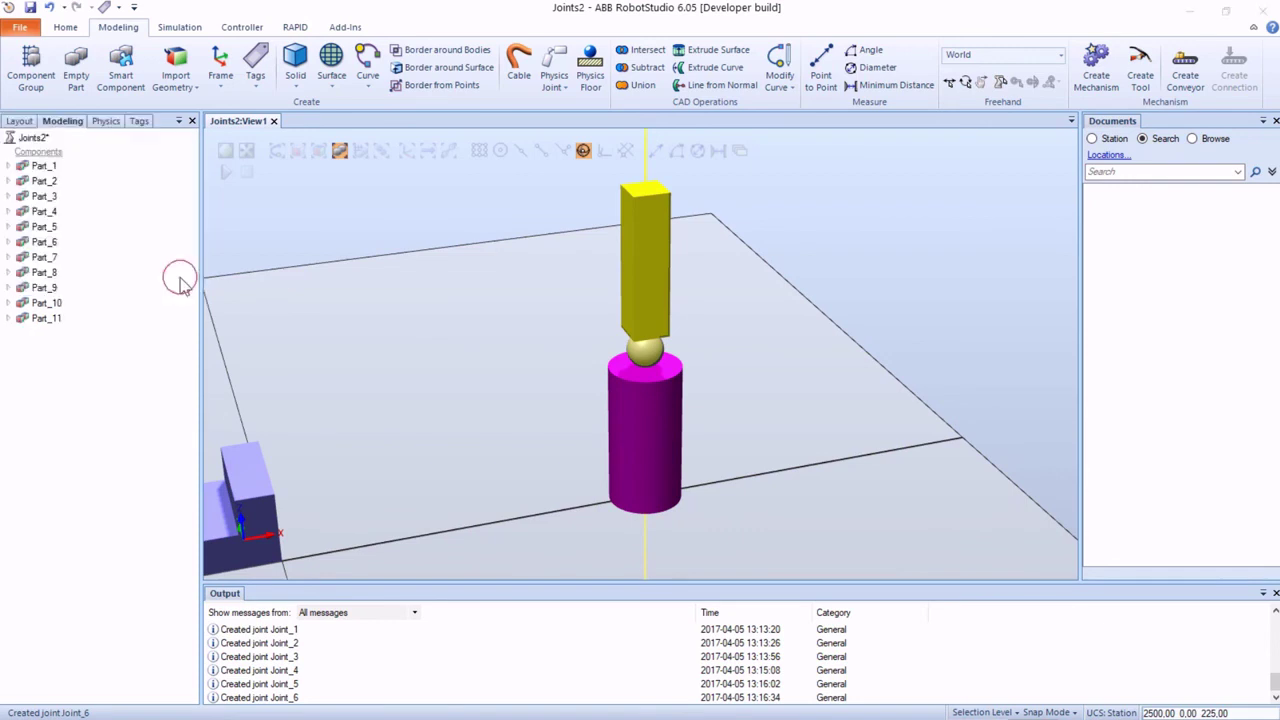
click(981, 82)
click(227, 172)
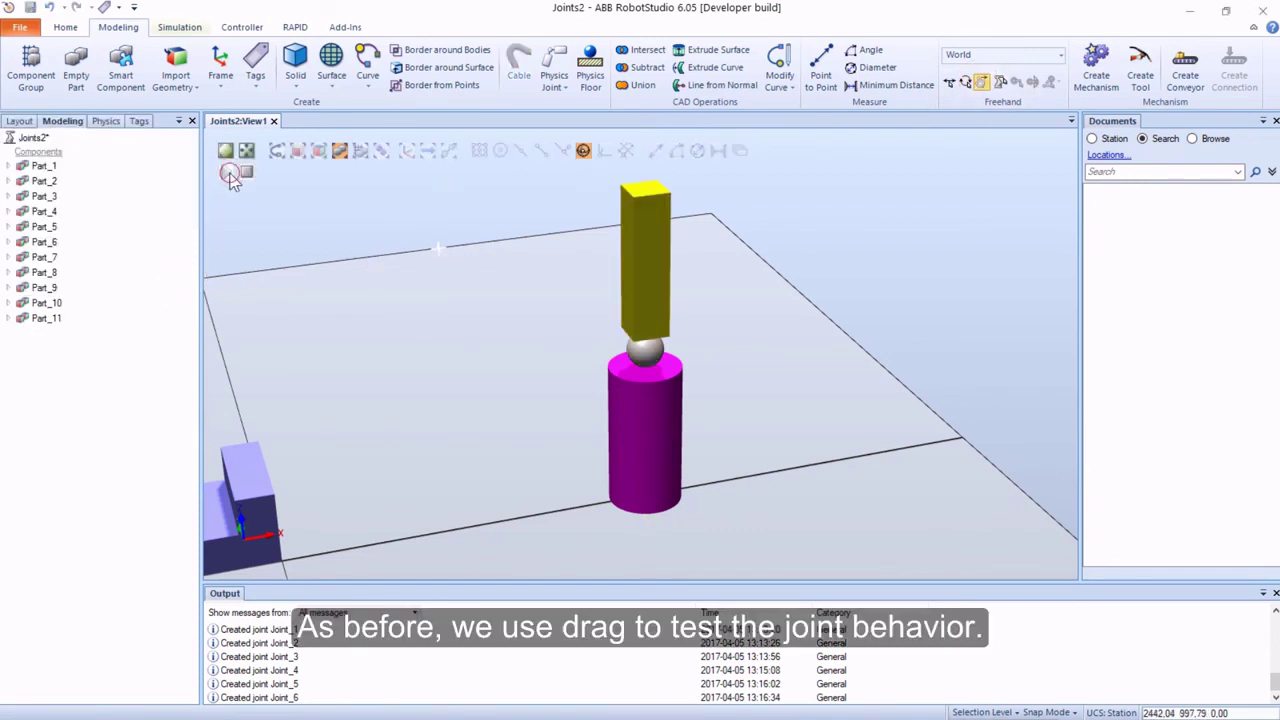